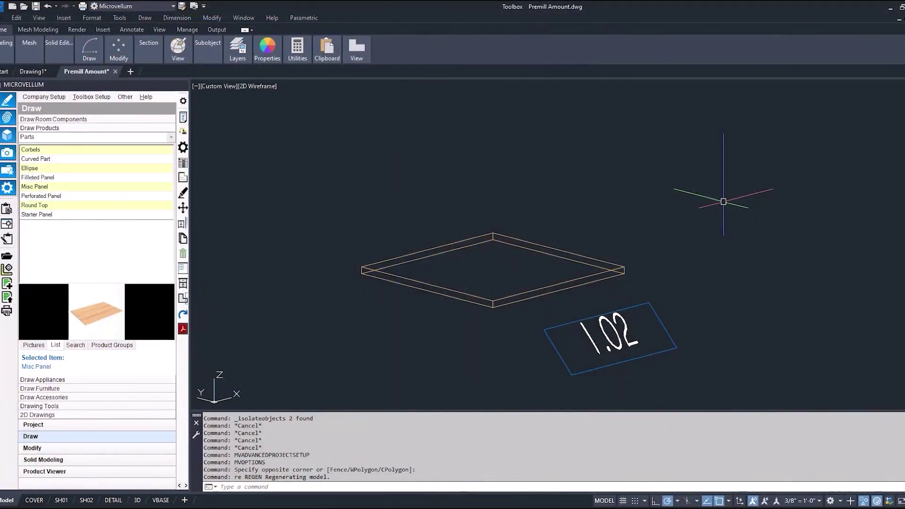
- Review the panel's prompts and part properties, closing both without changes
click(181, 115)
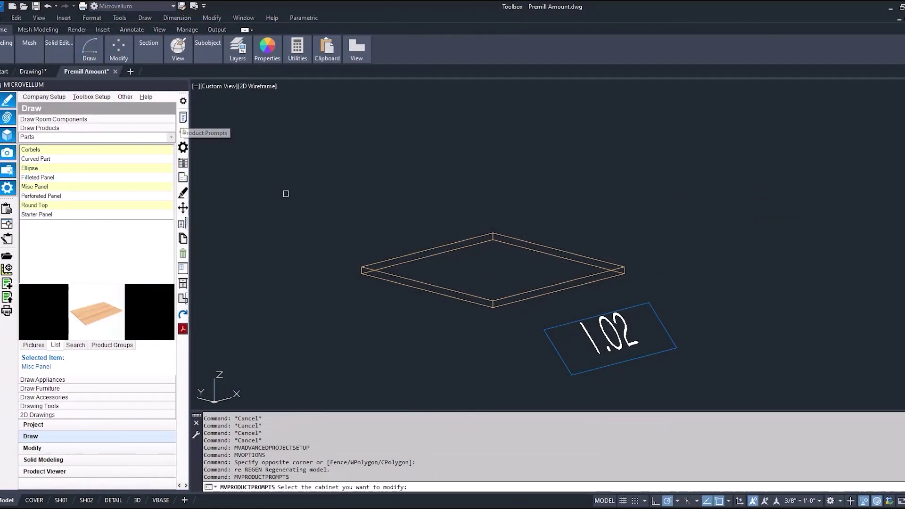
click(397, 261)
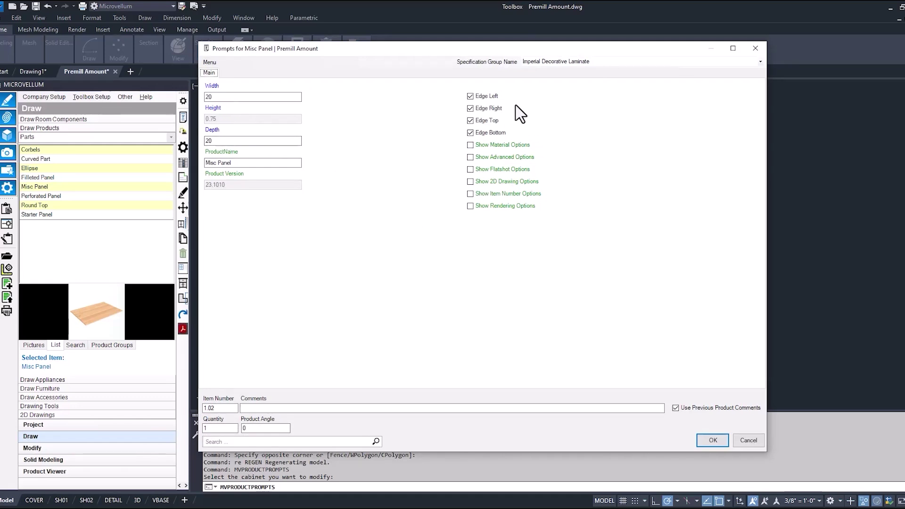
click(749, 440)
click(183, 147)
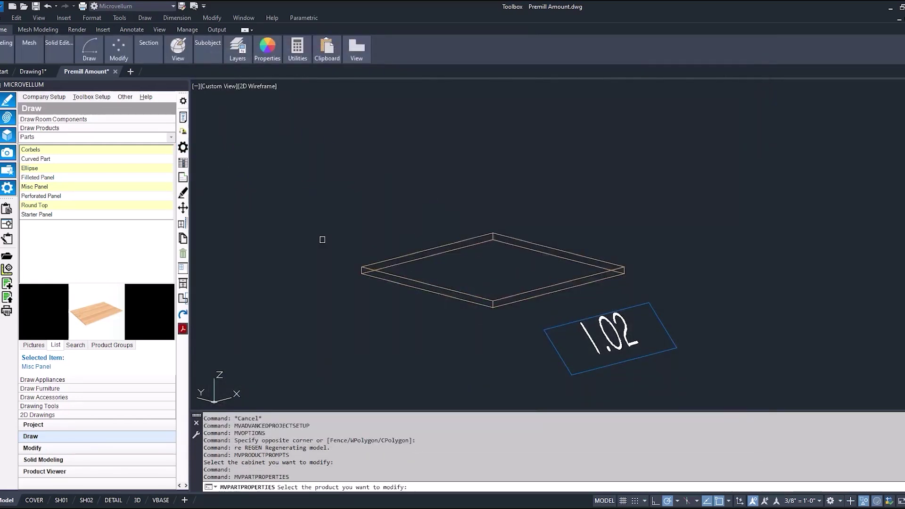
click(377, 264)
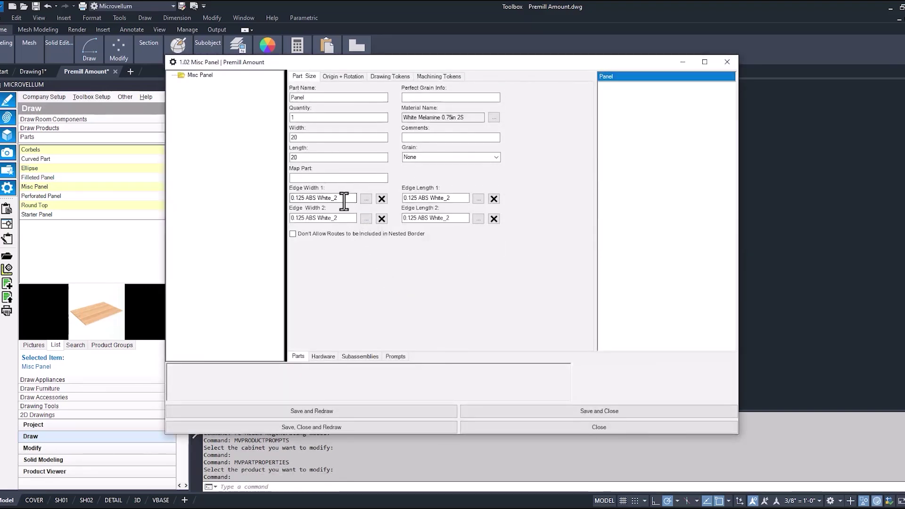
click(564, 428)
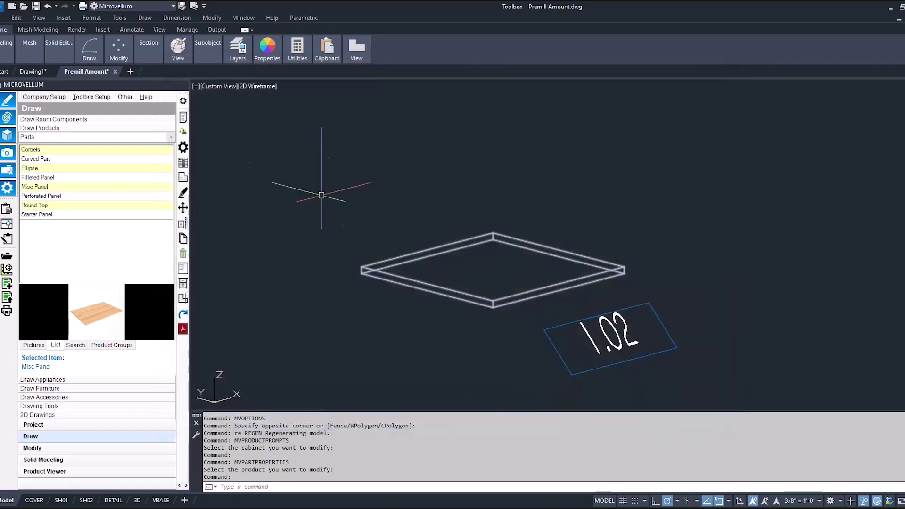
- Select the 0.125 ABS White_2 edgeband in the specification group's project edgebanding materials
click(77, 96)
click(115, 155)
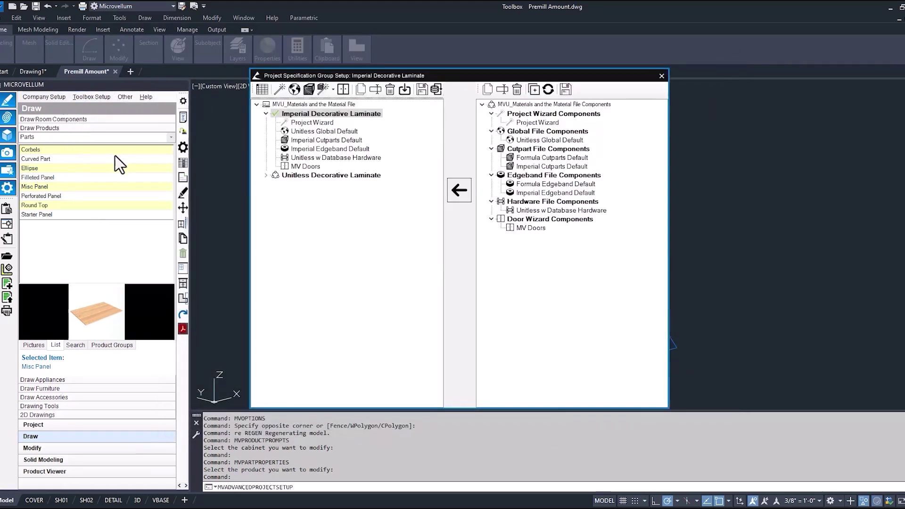
click(308, 90)
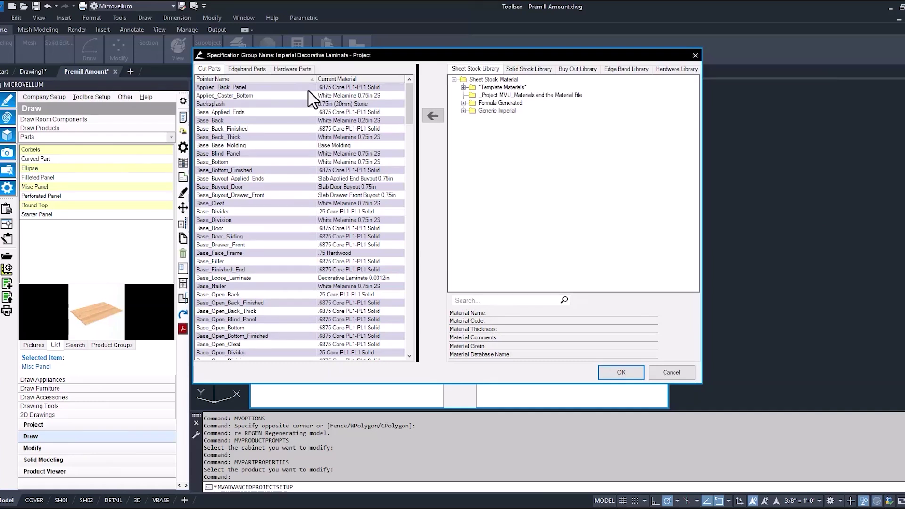
click(630, 69)
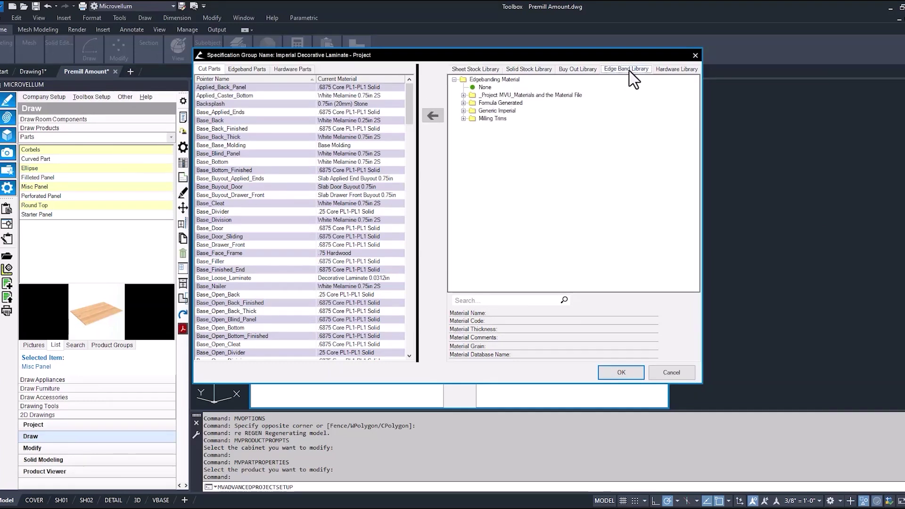
double_click(523, 95)
click(511, 103)
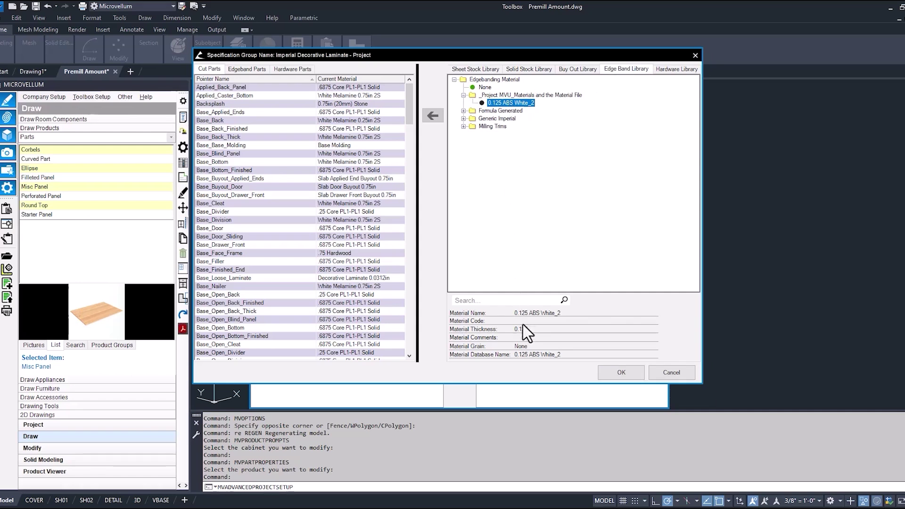
- Inspect the edgeband's thickness and Part Size Adjustment, then close without saving
double_click(518, 104)
drag(459, 104, 489, 94)
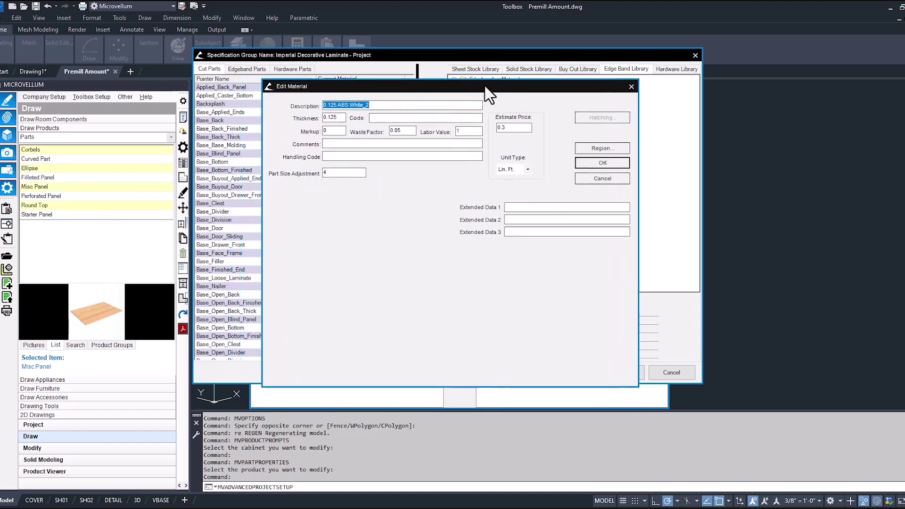
click(341, 118)
click(339, 172)
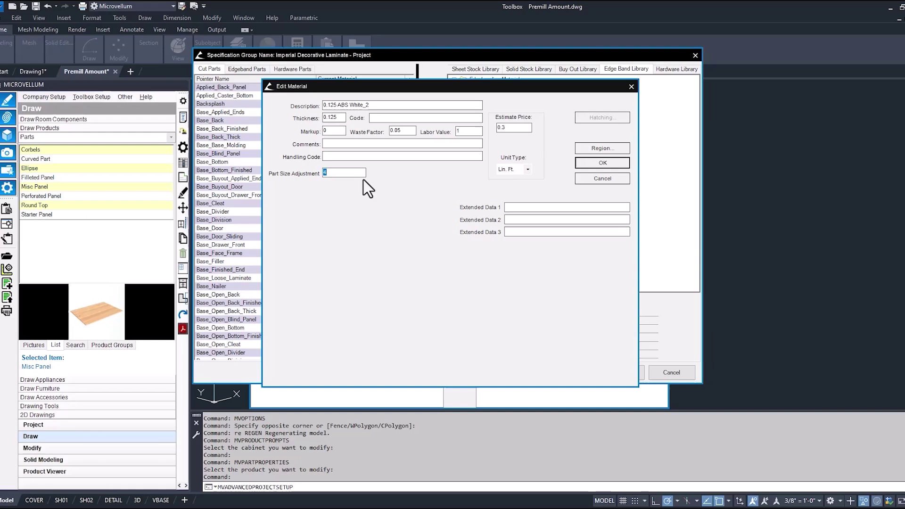
mouse_move(329, 171)
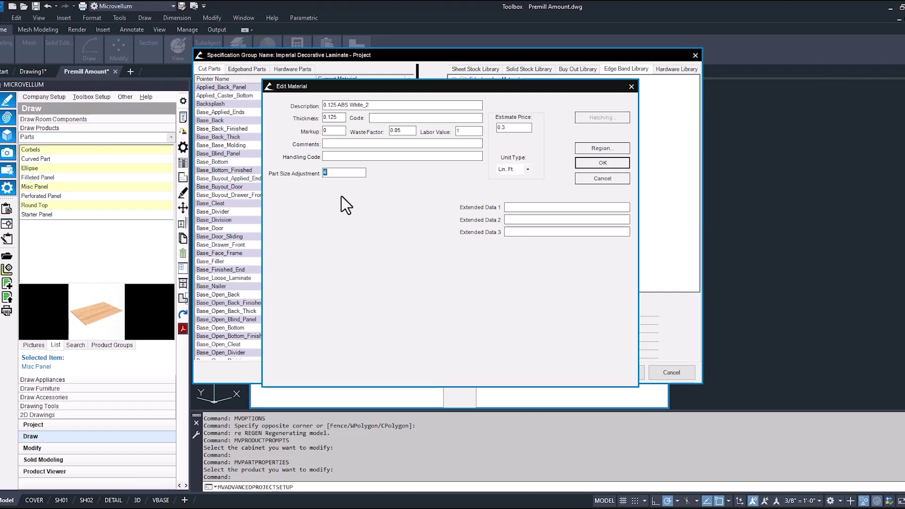
click(602, 179)
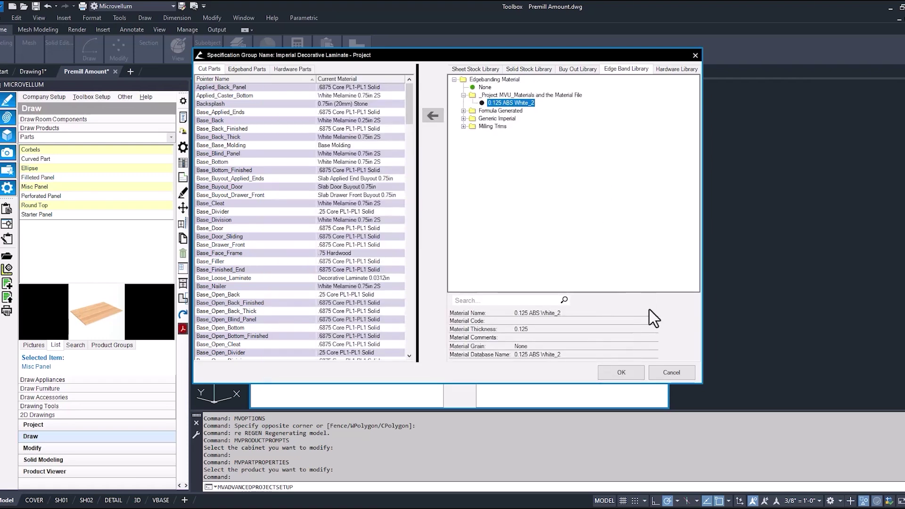
click(622, 373)
- Review Sample IPP Toolfile Imperial in the Configuration Editor's tool files, closing without changes
click(90, 97)
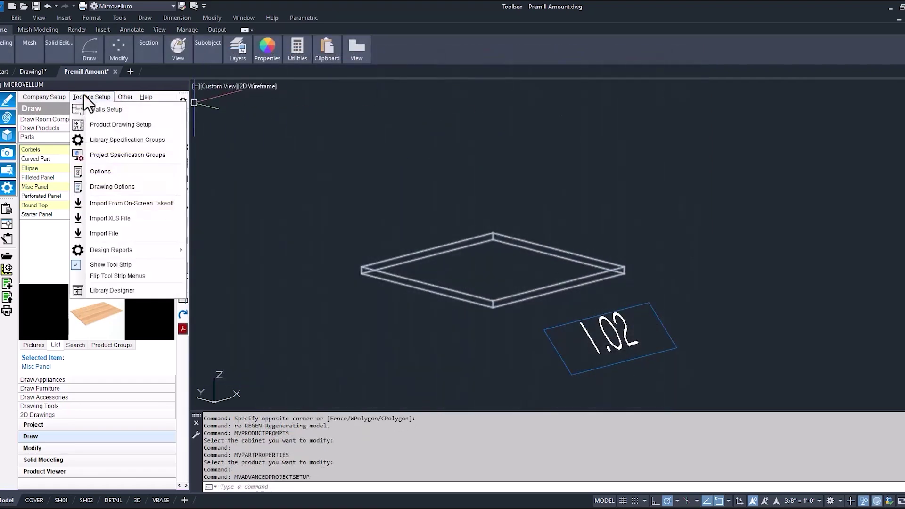
click(112, 172)
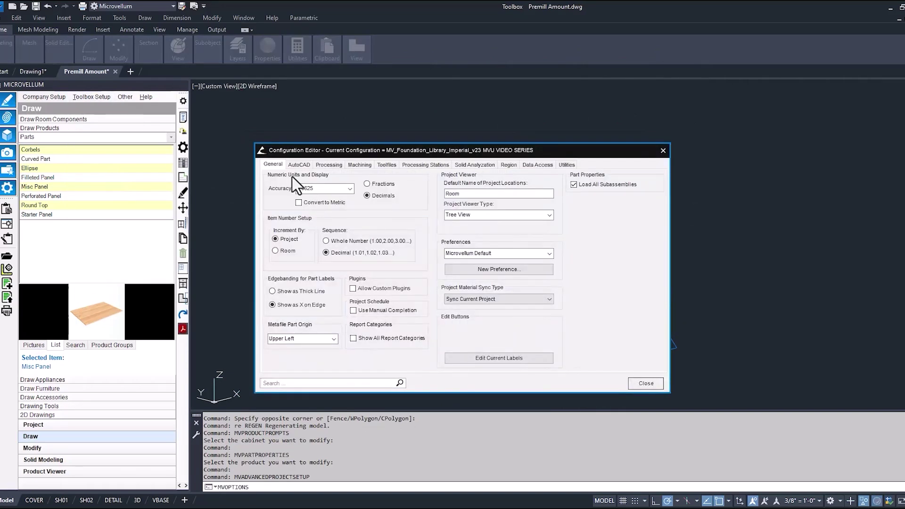
click(385, 166)
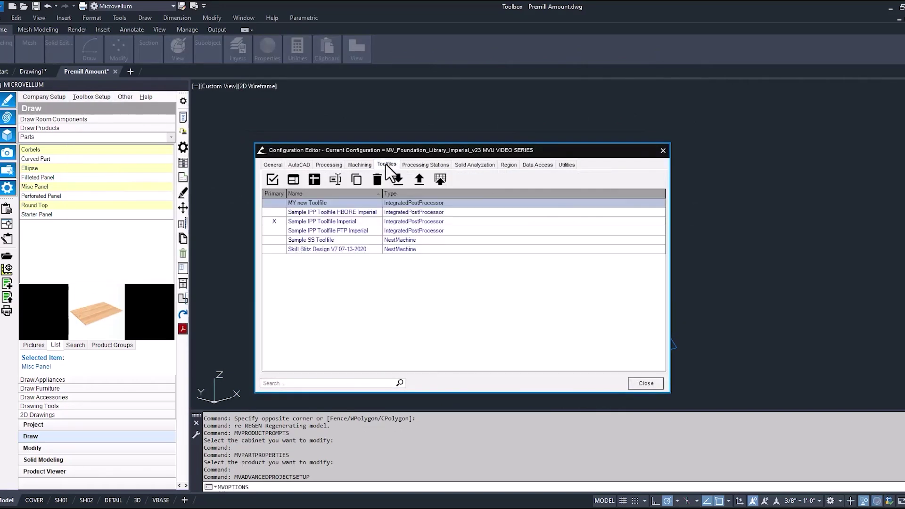
click(294, 180)
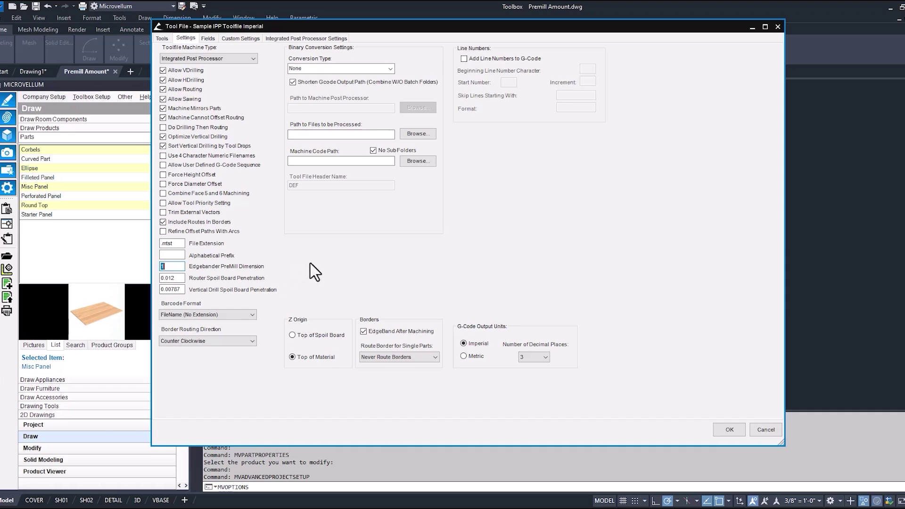
click(764, 430)
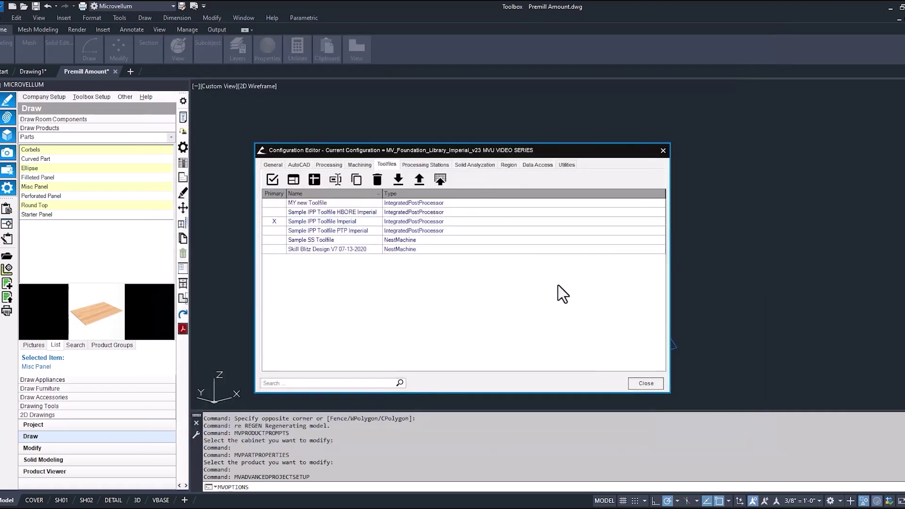
- Edit the Imperial Default Nest station, keeping premill type Edgeband Thickness, and confirm
click(419, 165)
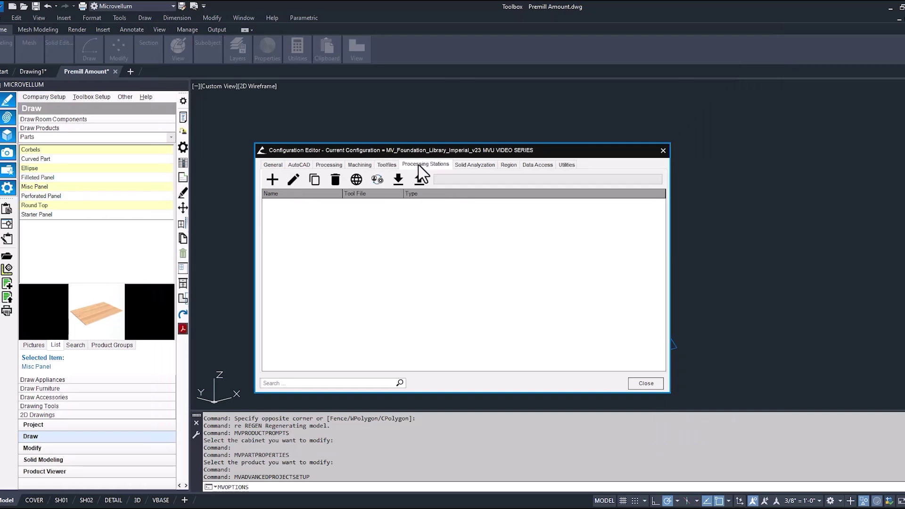
click(293, 180)
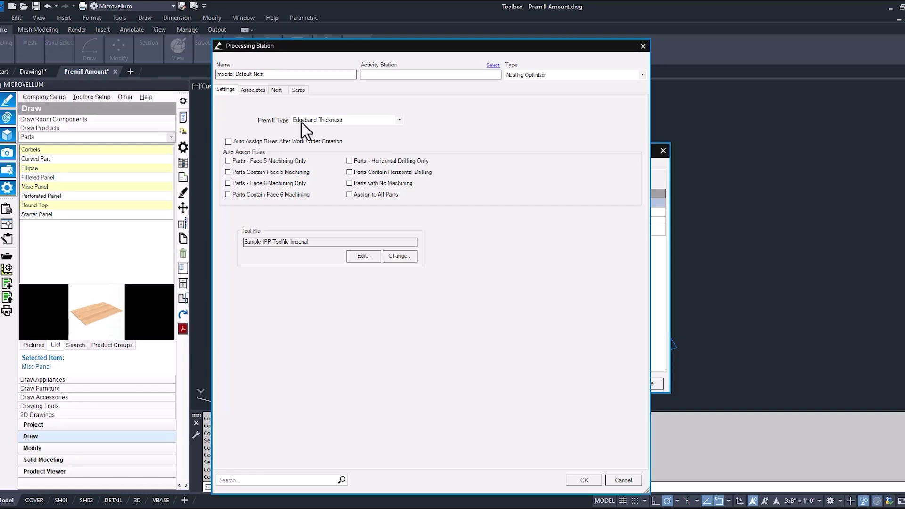
click(400, 121)
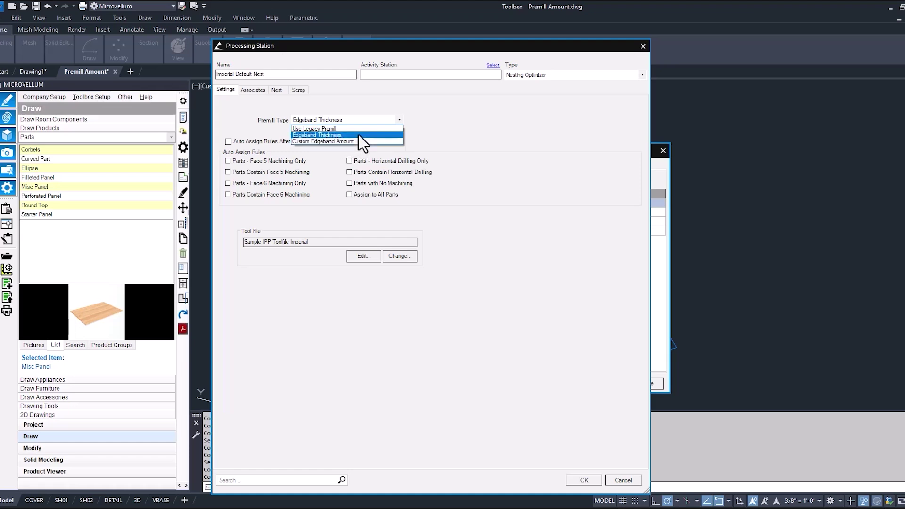
key(Escape)
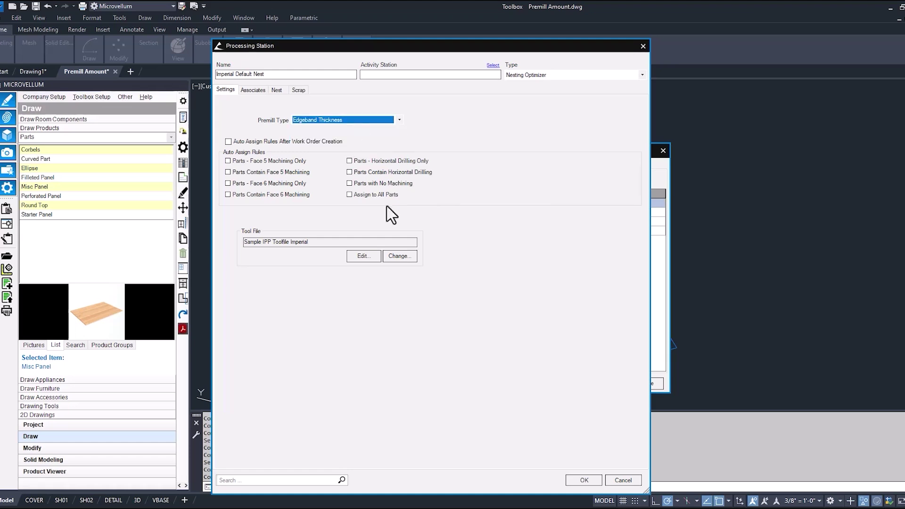
click(590, 480)
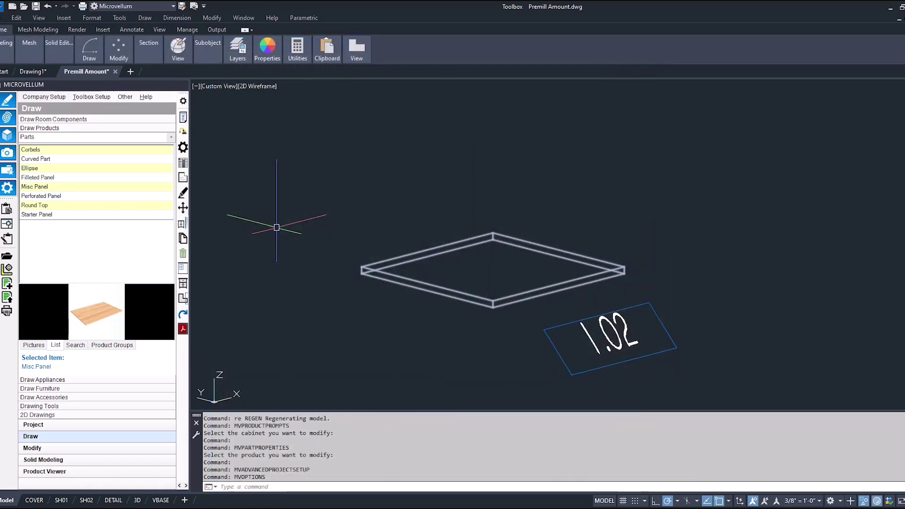
- Create and open a work order for the product, assigning all parts to processing stations
click(7, 224)
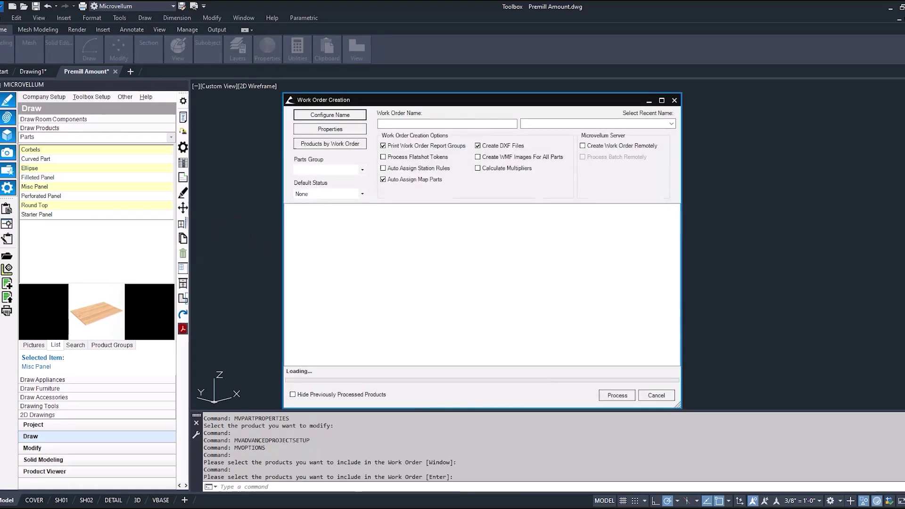
click(615, 396)
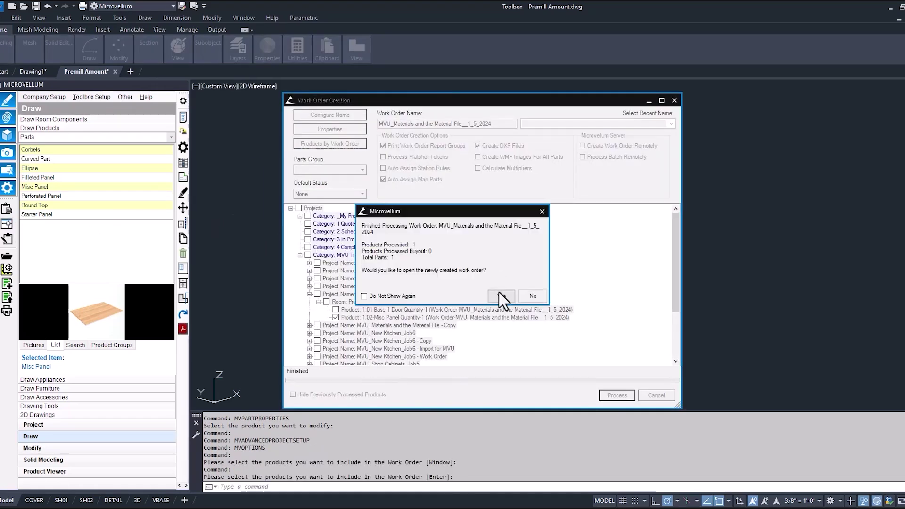
click(504, 297)
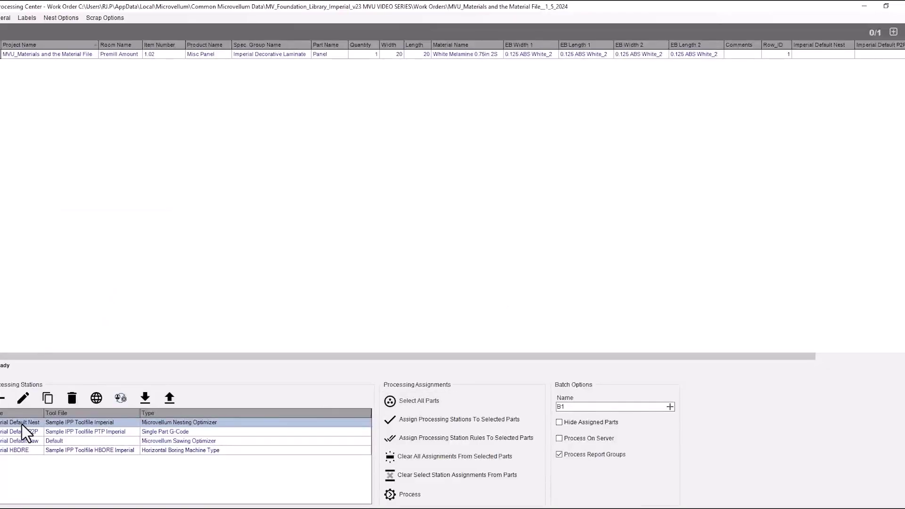
click(420, 402)
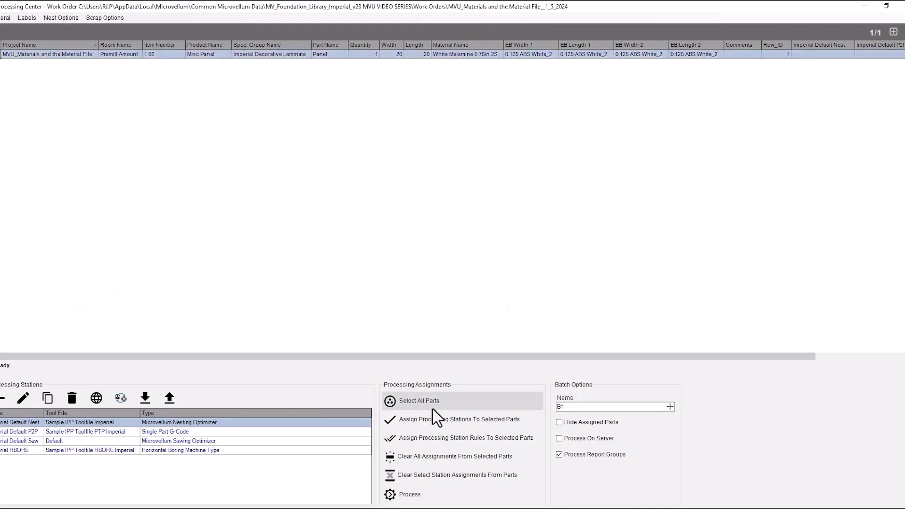
click(435, 427)
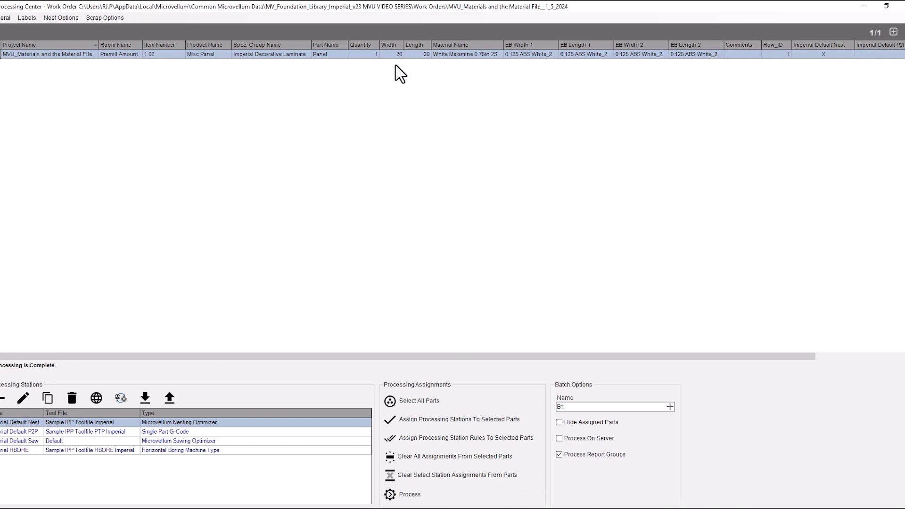
click(60, 17)
- Open the Composite nest drawing from the Imperial Default Nest batch folder
click(71, 29)
double_click(403, 194)
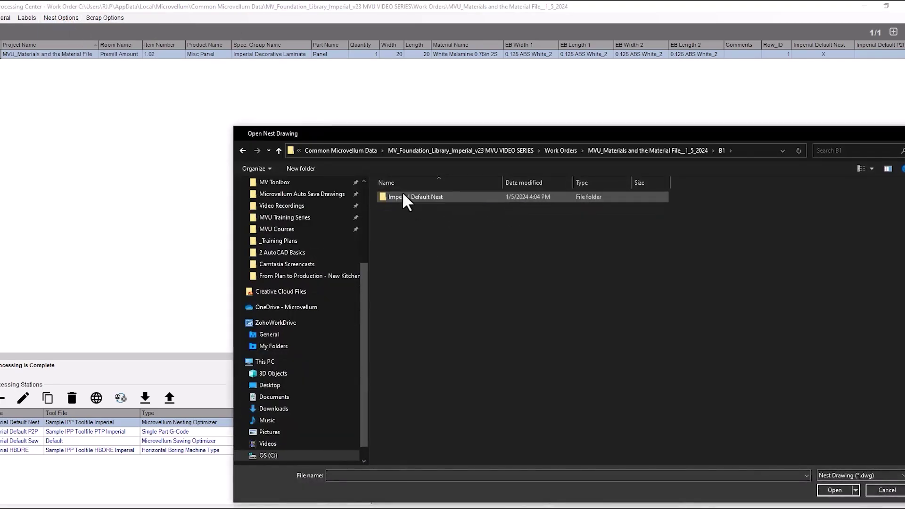
double_click(402, 192)
double_click(406, 203)
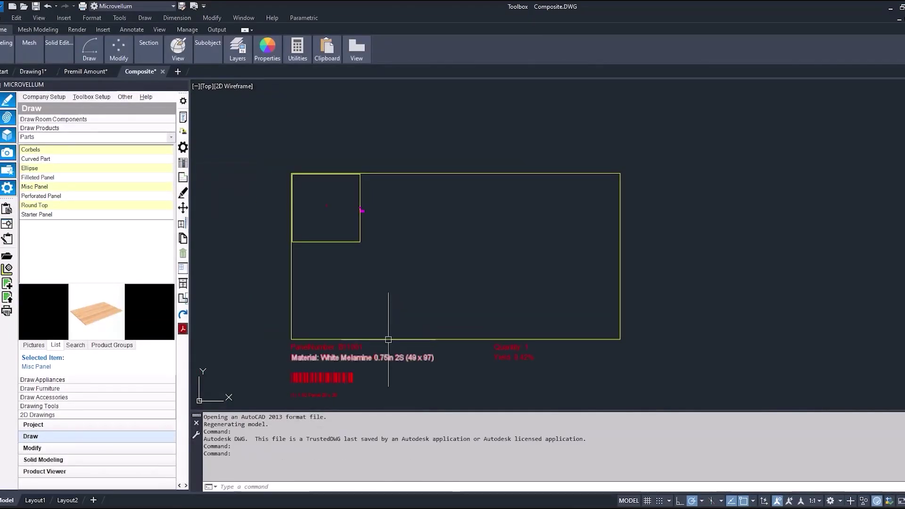
scroll(314, 232, up, 4)
scroll(365, 258, up, 2)
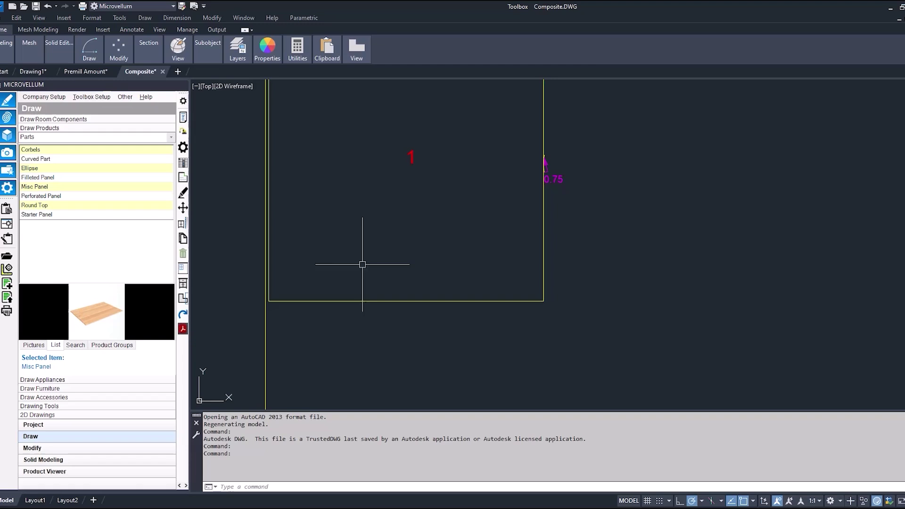
- Offset the panel's bottom edge by 0.125
text(o)
key(Return)
text(.125)
key(Return)
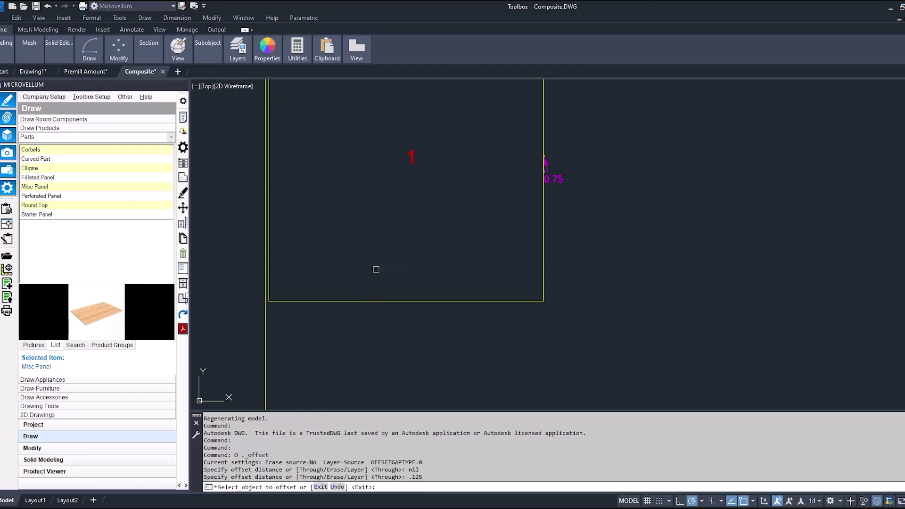
click(369, 299)
scroll(377, 297, up, 4)
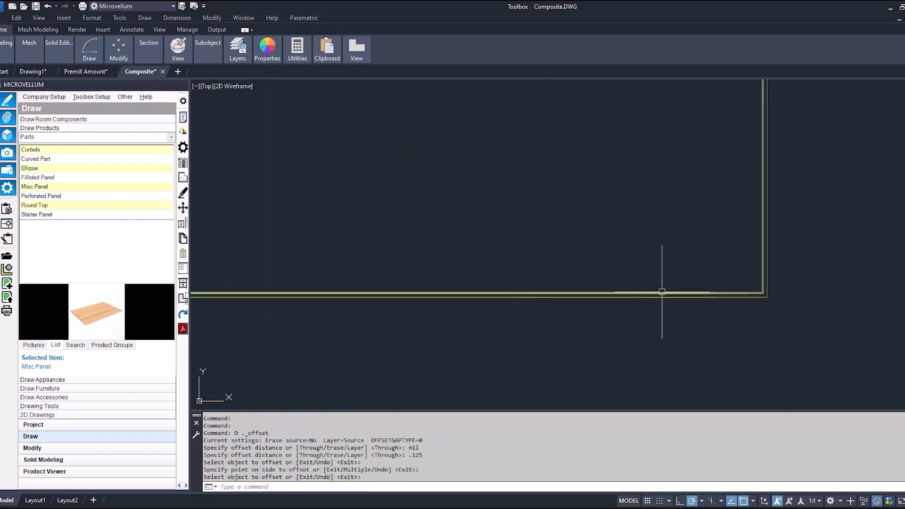
click(760, 290)
key(Return)
scroll(765, 296, down, 2)
- Measure the panel length corner to corner with DIST, reading 19.75
text(di)
key(Return)
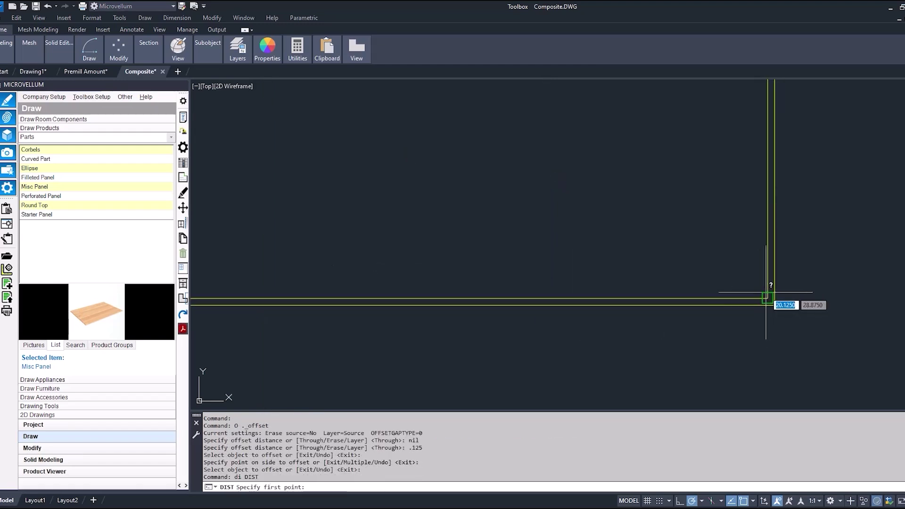
click(768, 298)
scroll(768, 298, down, 4)
scroll(519, 304, up, 4)
click(404, 301)
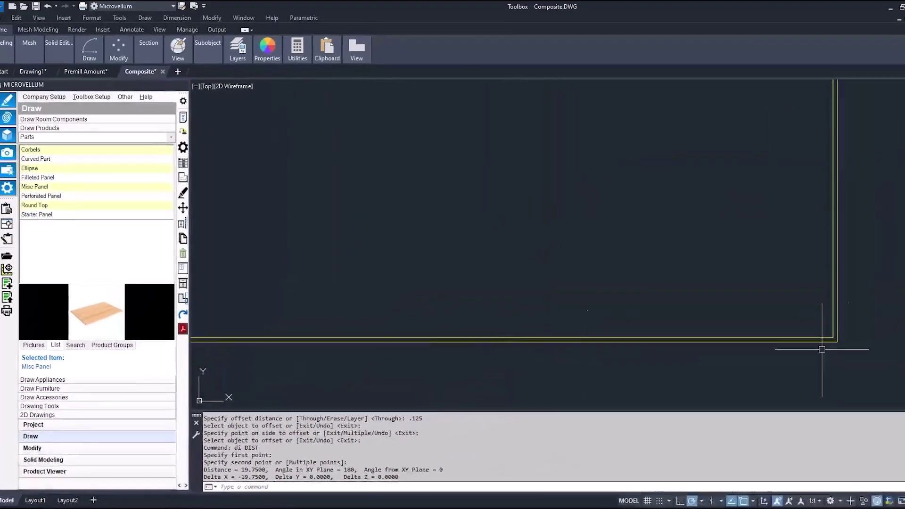
scroll(879, 425, up, 3)
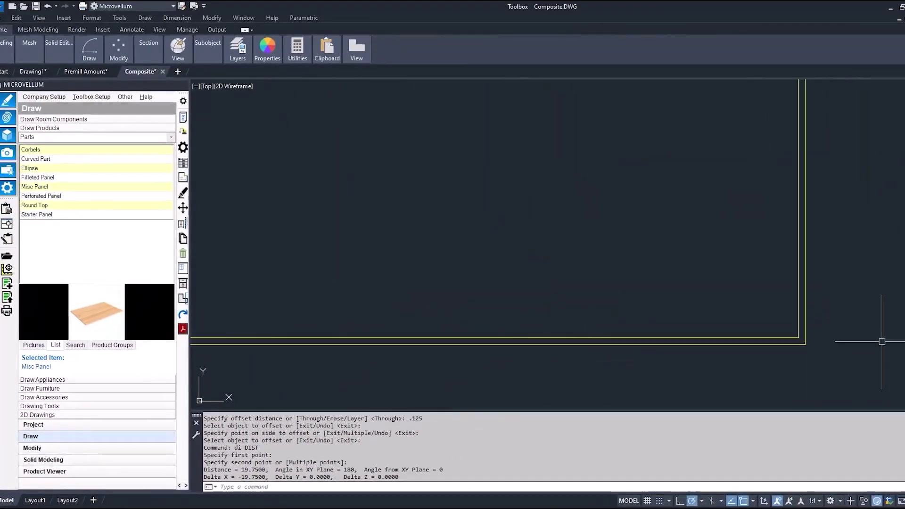
- Hatch the strip between the two outlines
text(h)
key(Return)
click(685, 334)
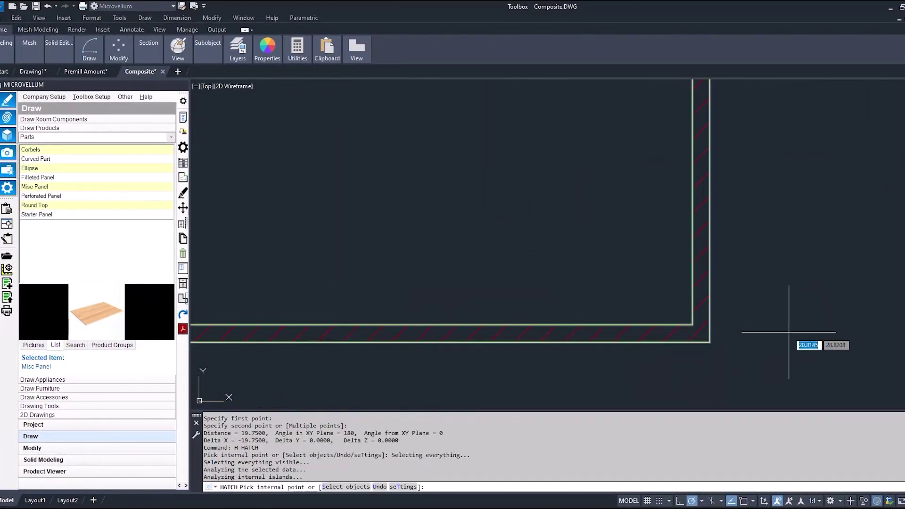
key(Escape)
scroll(780, 330, down, 2)
- Measure the outline corner to corner again, confirming the 20 finish size
text(di)
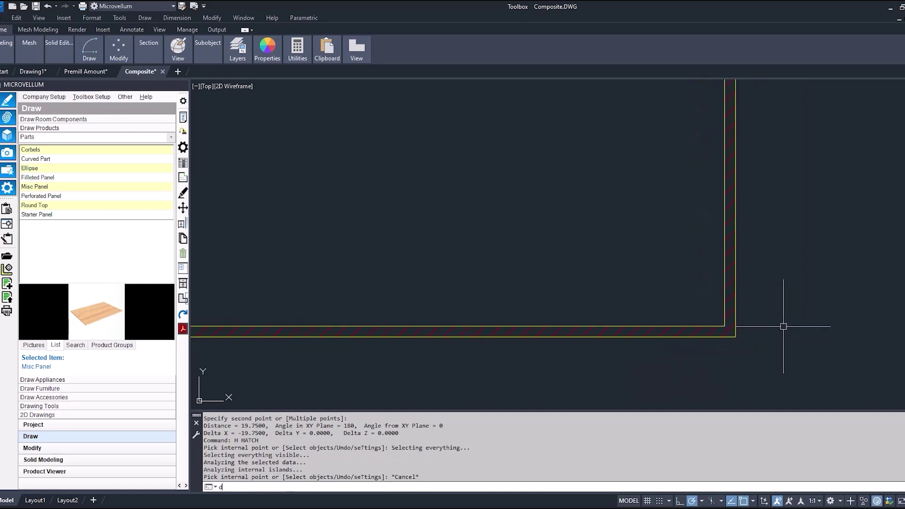
key(Return)
click(737, 337)
scroll(754, 318, down, 1)
scroll(379, 305, up, 1)
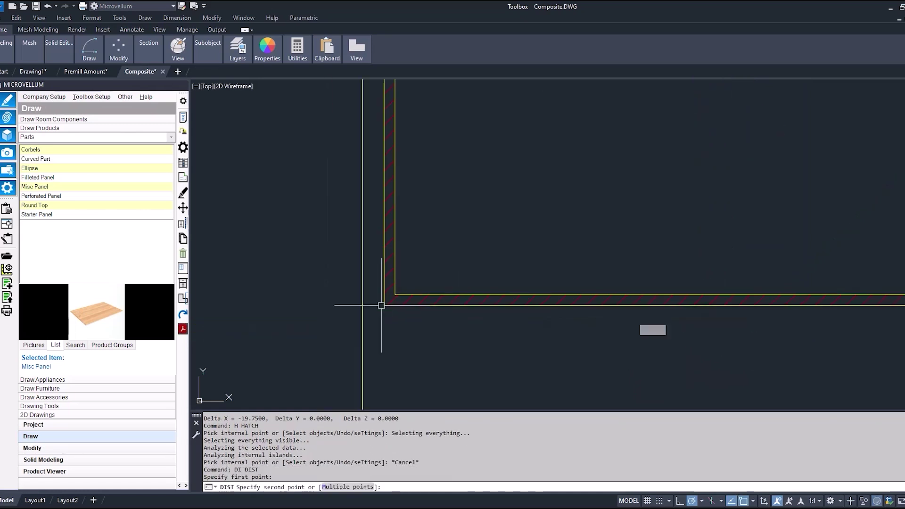
click(384, 305)
scroll(415, 339, down, 3)
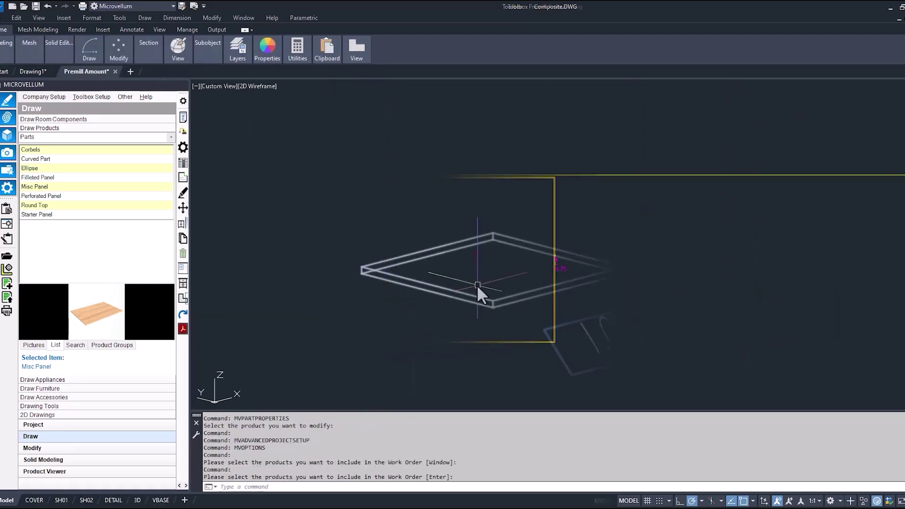
- Set the Imperial Default Nest station's premill type to Use Legacy Premill
mouse_move(306, 504)
click(412, 472)
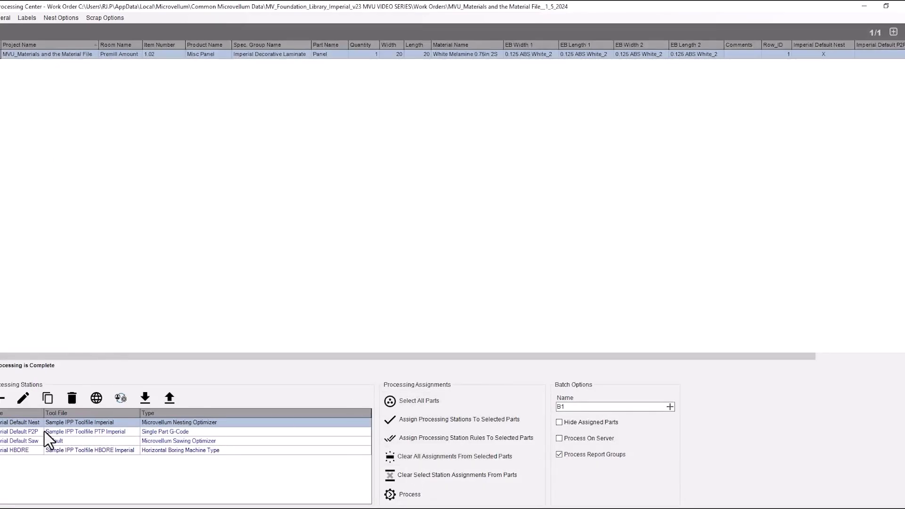
click(22, 399)
click(332, 120)
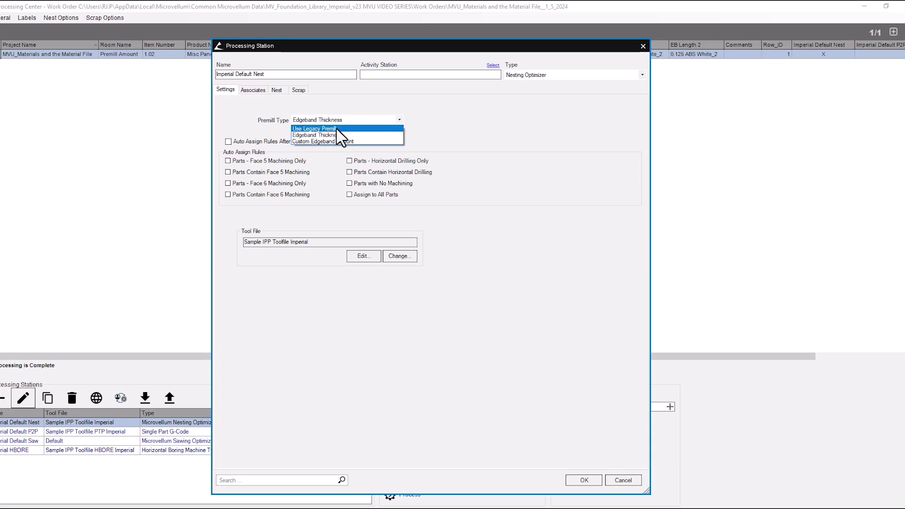
click(337, 128)
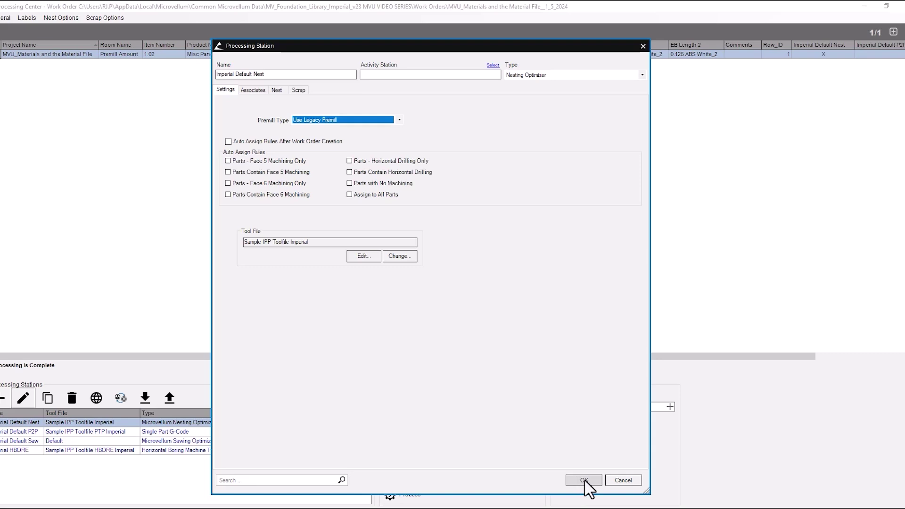
- Check the tool file's Edgebander PreMill Dimension, then save the station settings
click(364, 256)
click(186, 38)
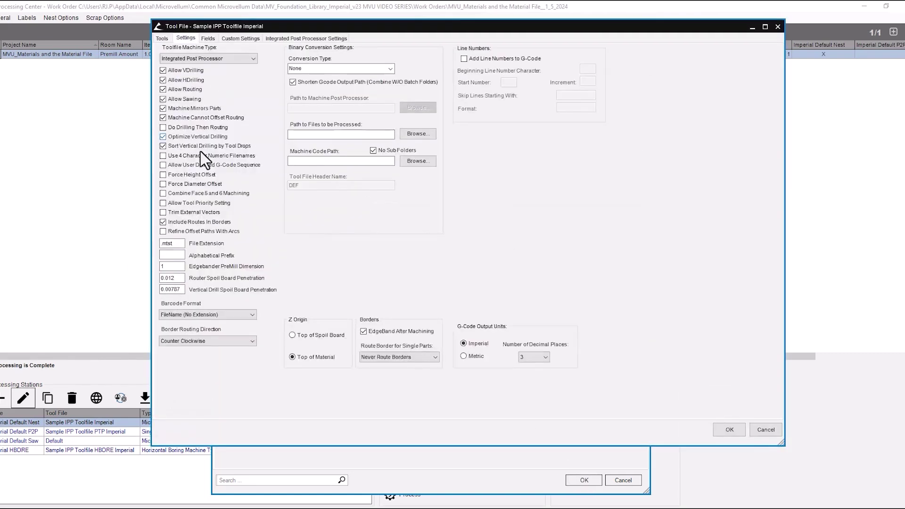
double_click(171, 267)
click(764, 430)
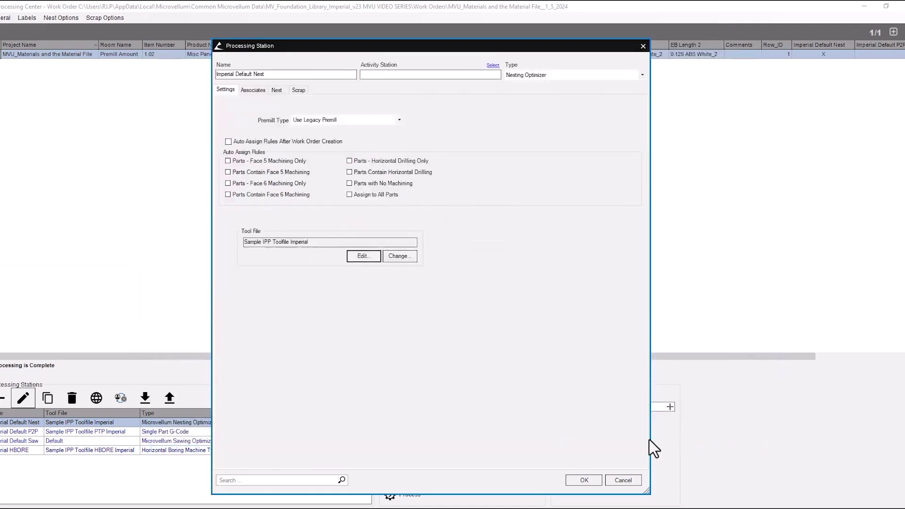
click(584, 481)
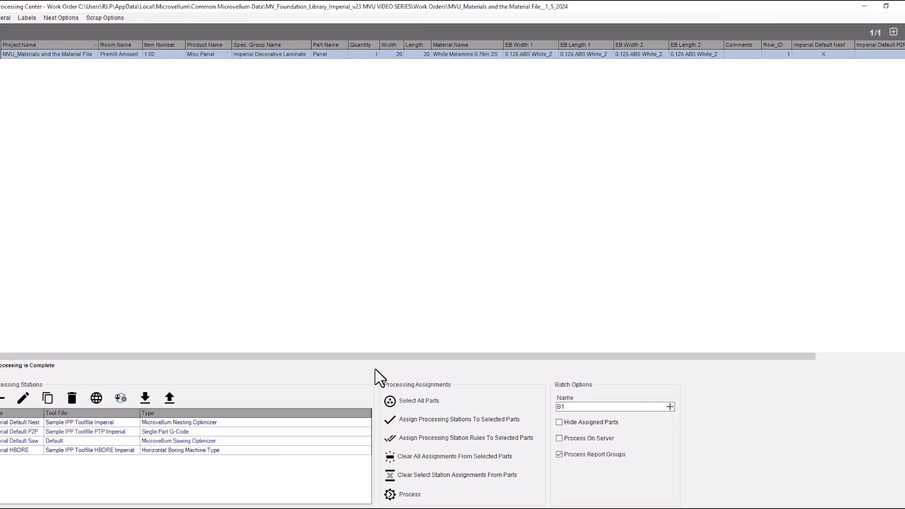
- Reprocess, overwriting batch B1, and reopen the regenerated nest drawing
click(415, 494)
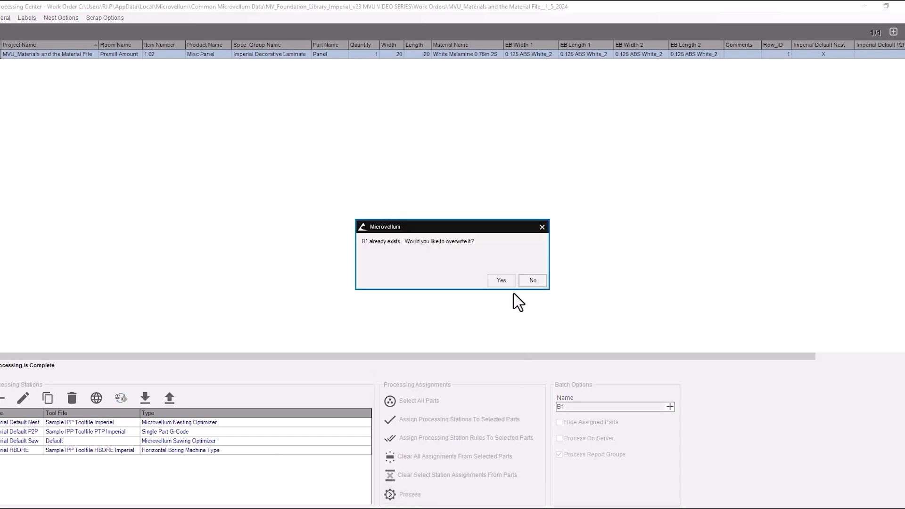
click(499, 280)
click(58, 17)
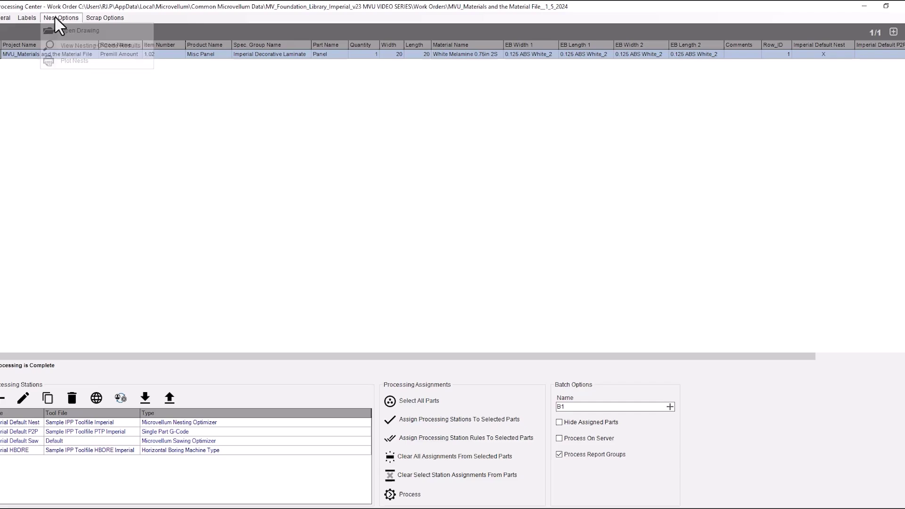
click(78, 32)
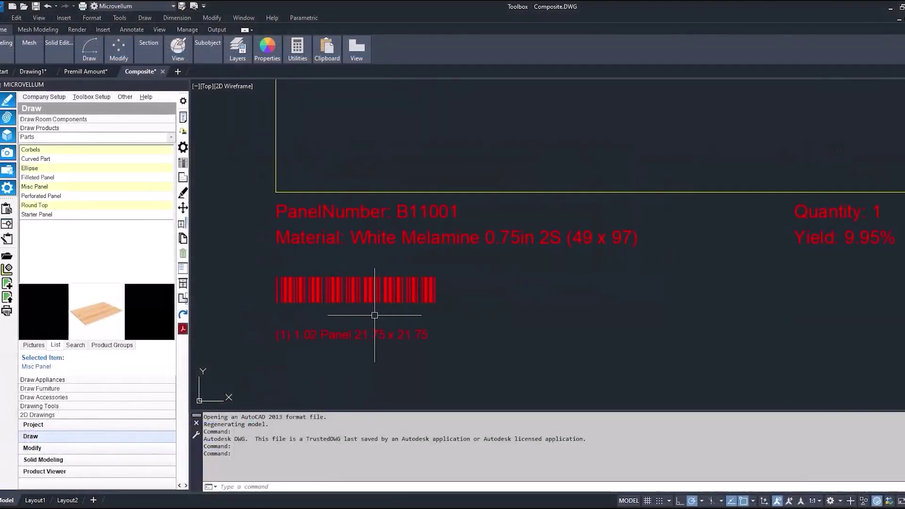
- Offset the outer panel outline inward by 1
scroll(374, 313, down, 3)
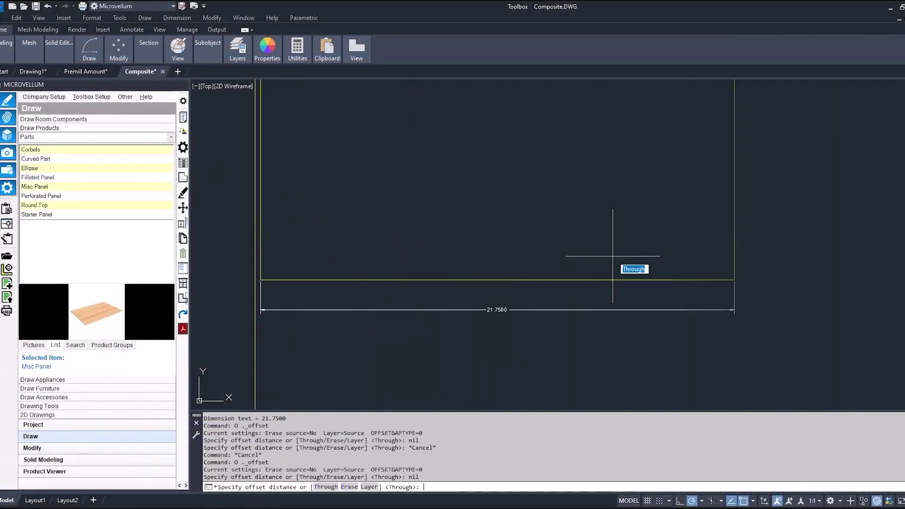
text(1)
key(Return)
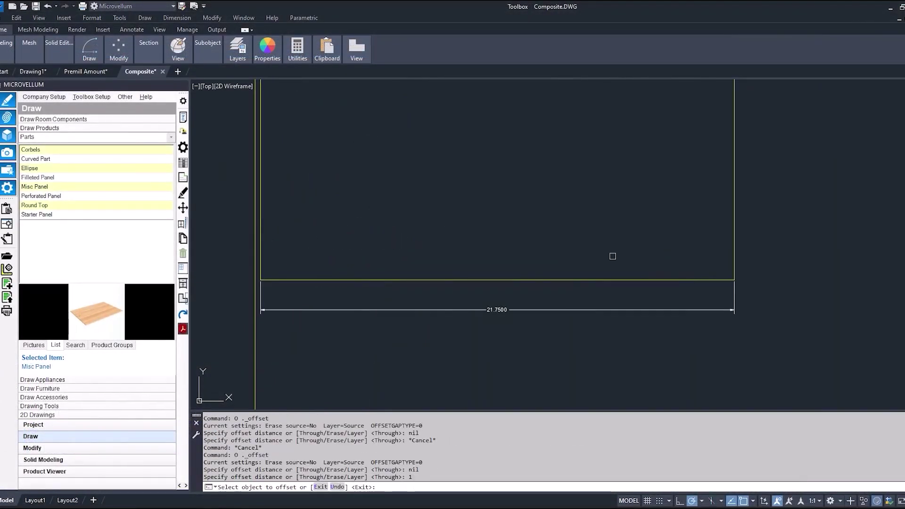
click(623, 278)
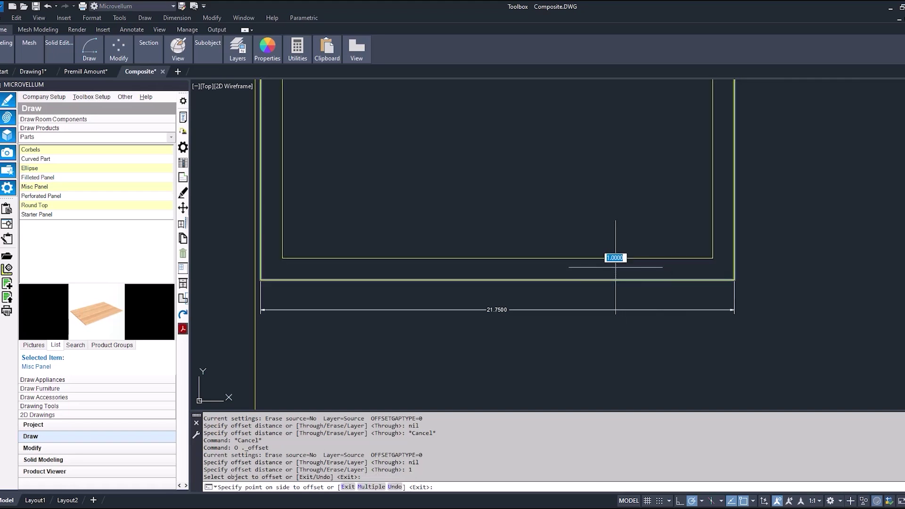
click(616, 268)
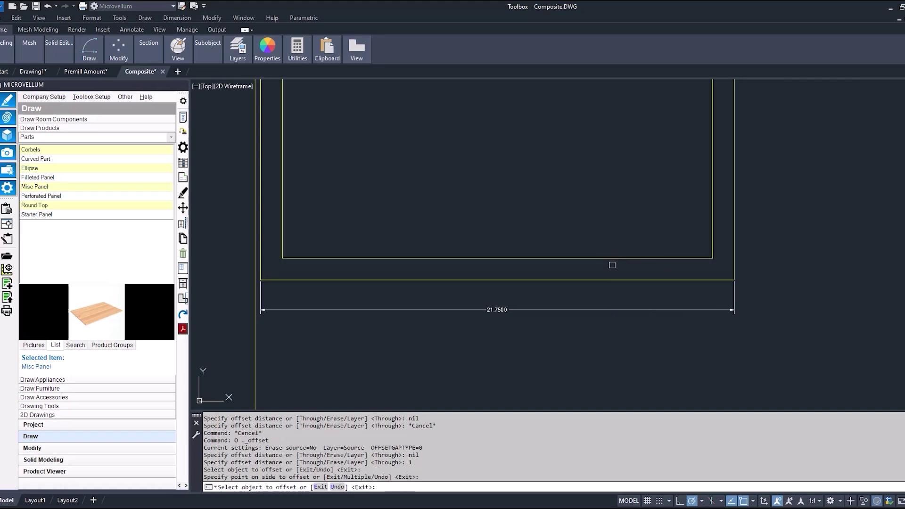
key(Return)
- Measure the inner outline corner to corner (19.7500) and close the nest drawing
text(DI)
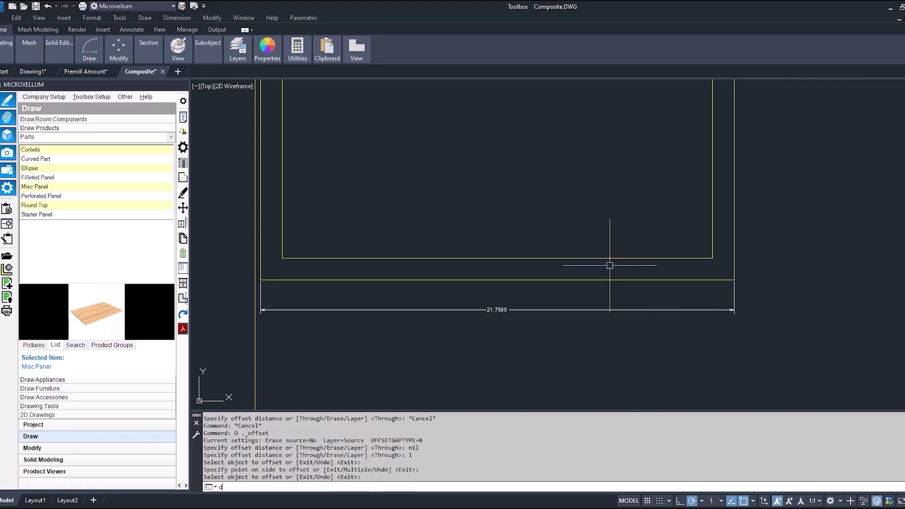
key(Return)
click(712, 258)
click(282, 258)
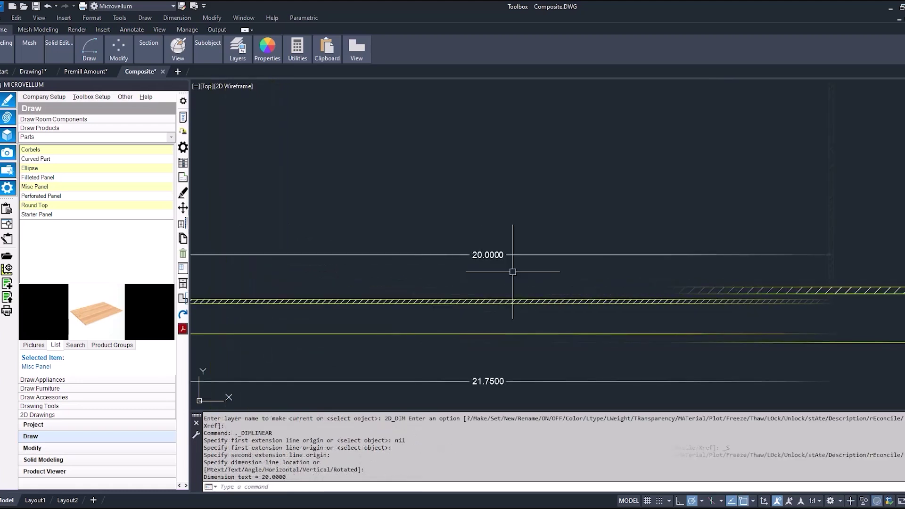
scroll(540, 272, down, 2)
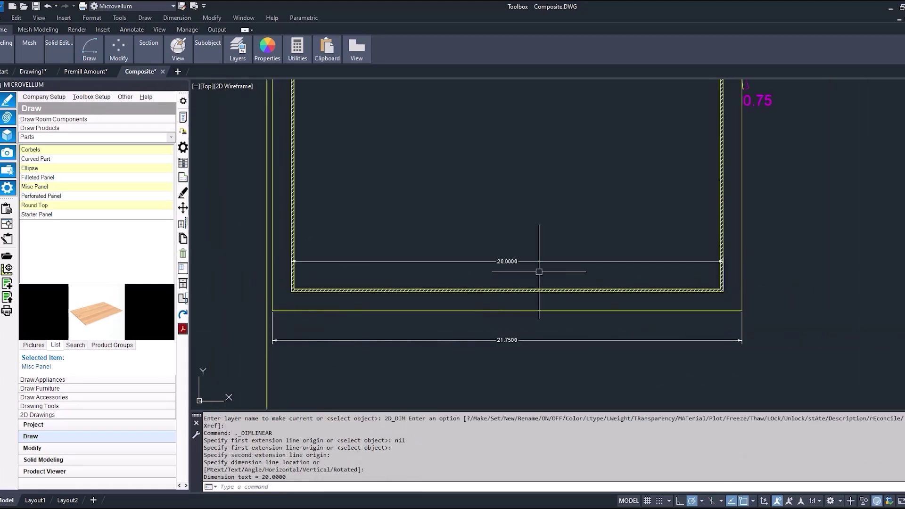
click(163, 71)
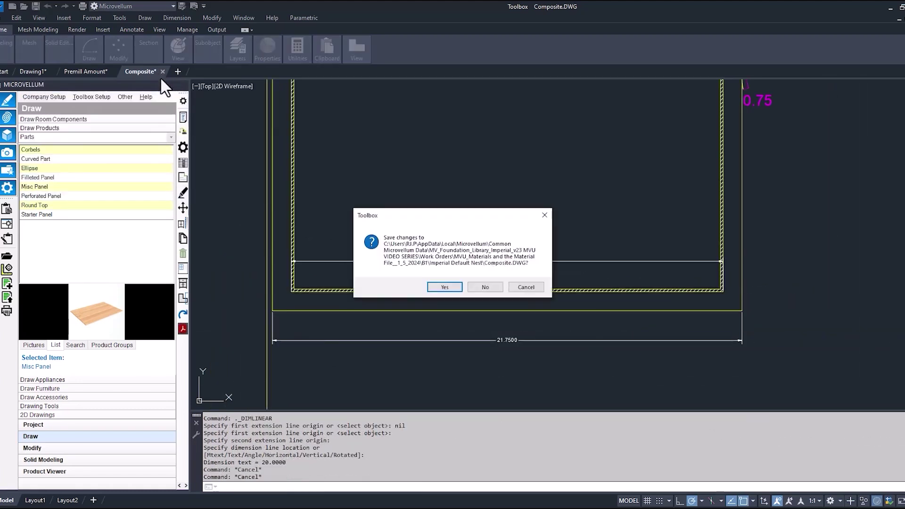
- Discard drawing changes and set Imperial Default Nest's premill type to Custom Edgeband Amount
click(485, 285)
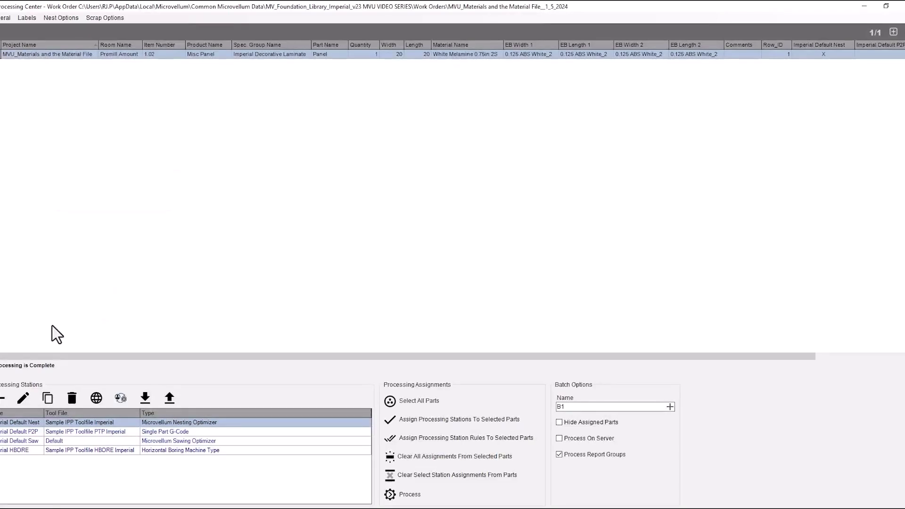
click(24, 398)
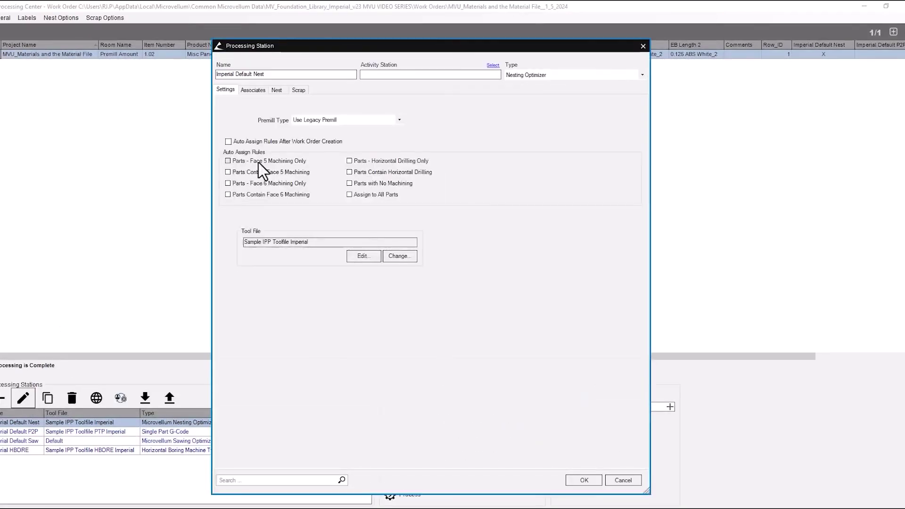
click(398, 121)
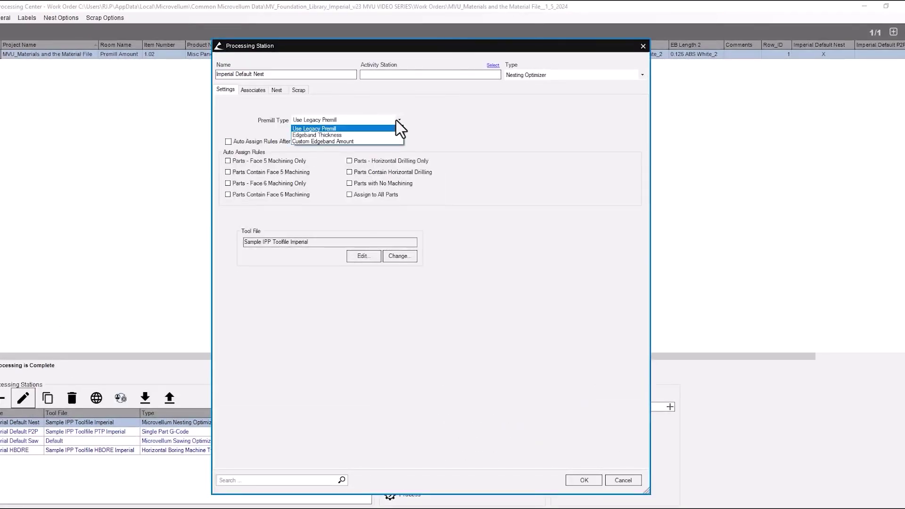
click(377, 142)
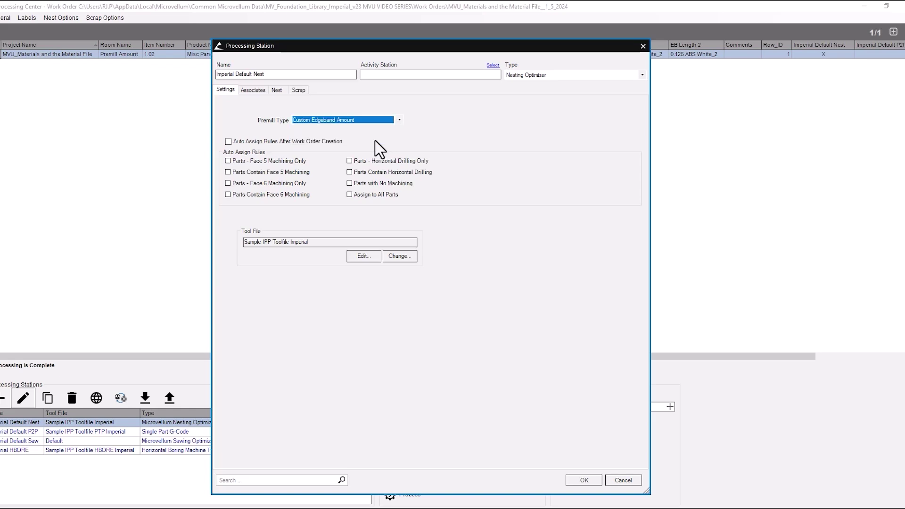
click(584, 480)
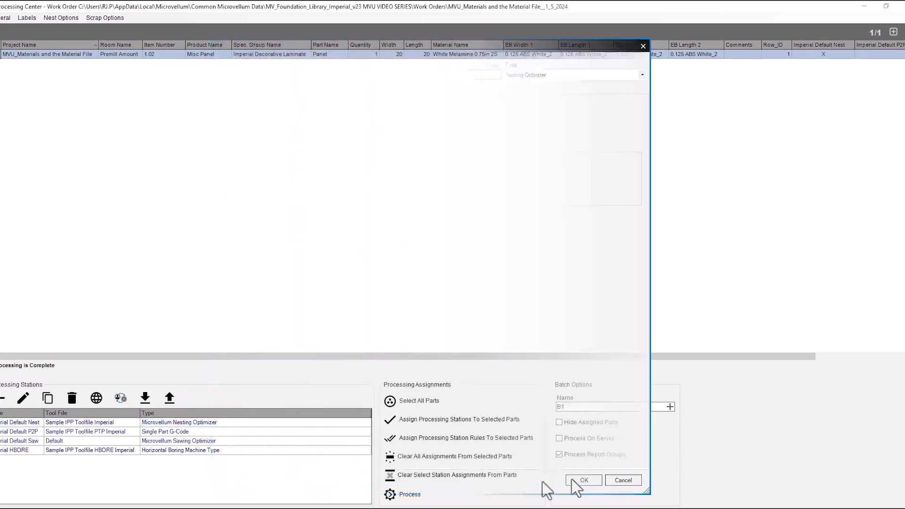
- Reprocess, overwriting batch B1, and open Imperial Default Nest\Composite.DWG
click(413, 495)
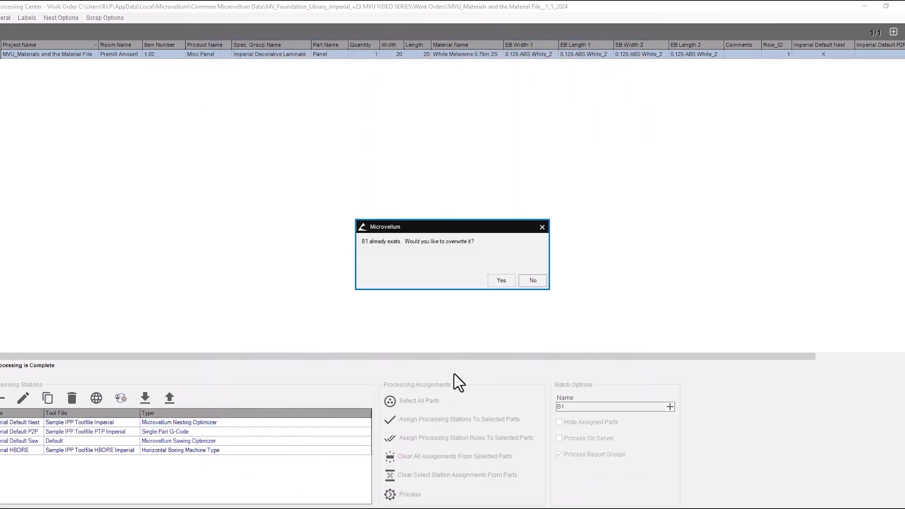
click(500, 282)
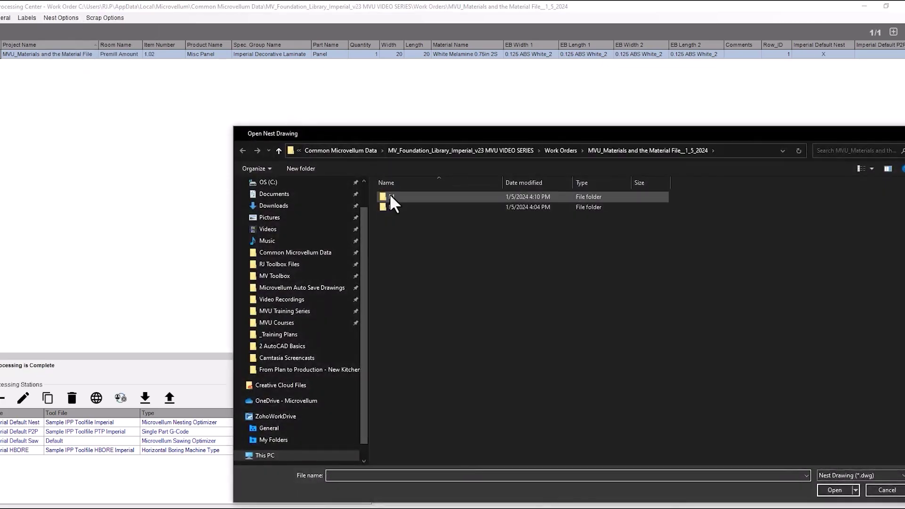
double_click(399, 197)
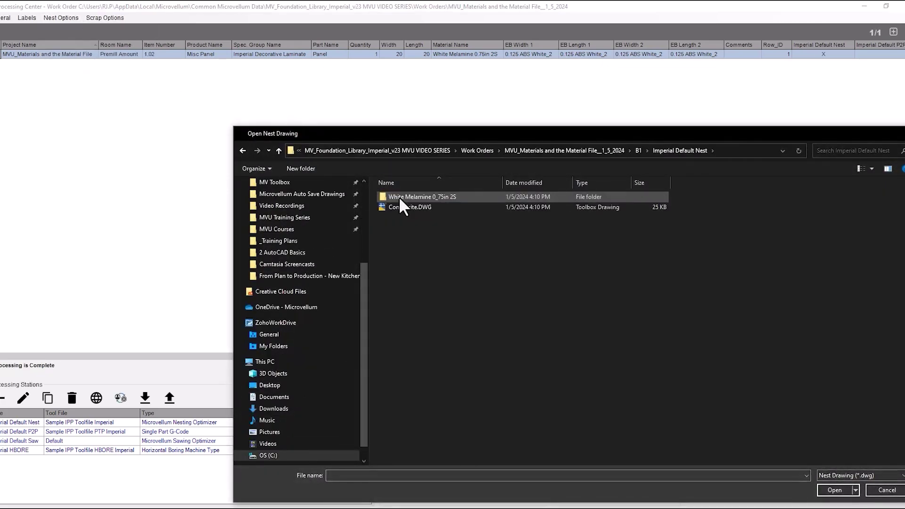
double_click(399, 207)
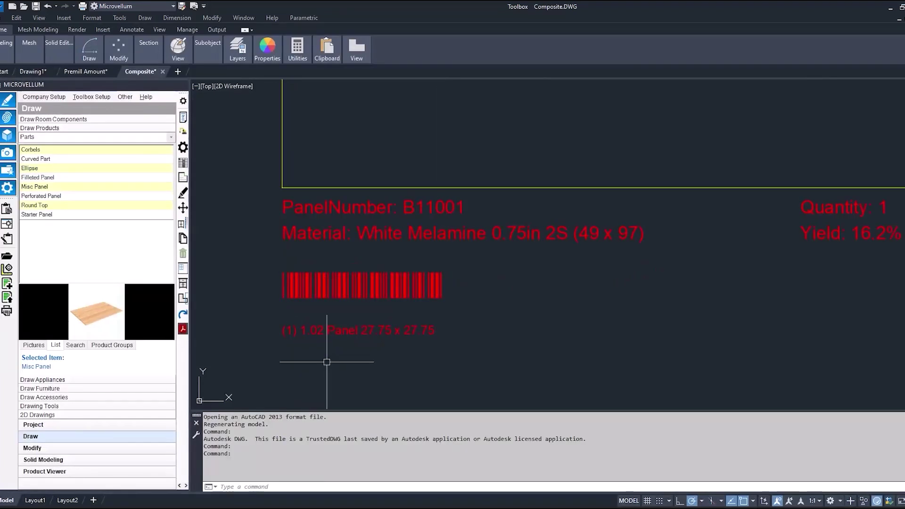
- Add an inner offset of the panel outline and measure it at 19.7500
scroll(369, 344, down, 5)
scroll(390, 236, up, 3)
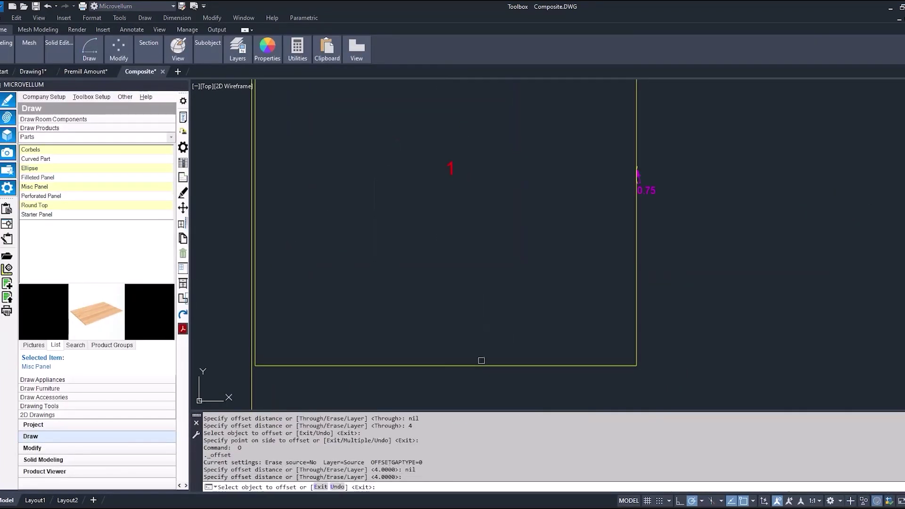
click(469, 330)
text(d)
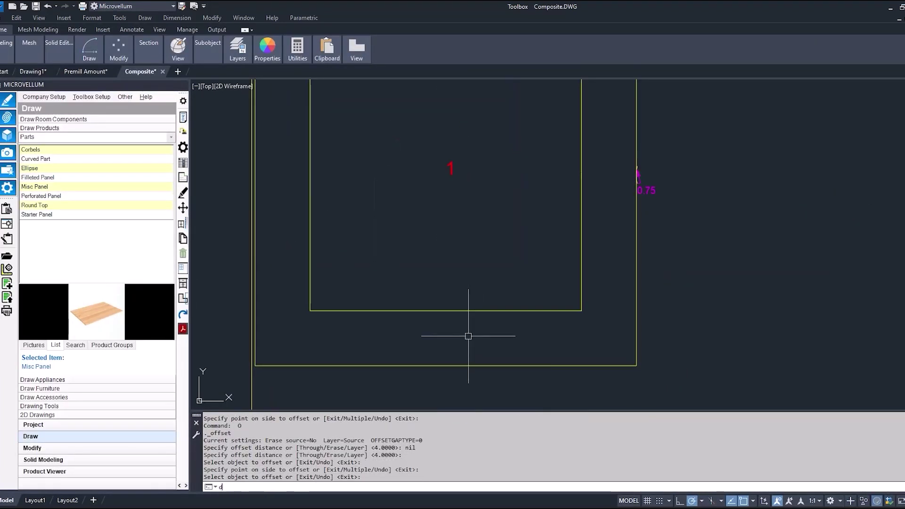
text(i)
key(Return)
click(582, 310)
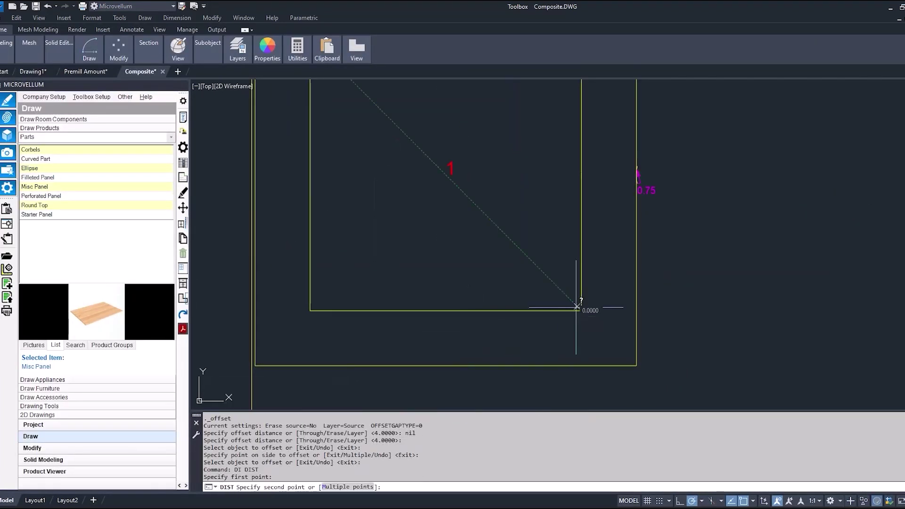
click(310, 310)
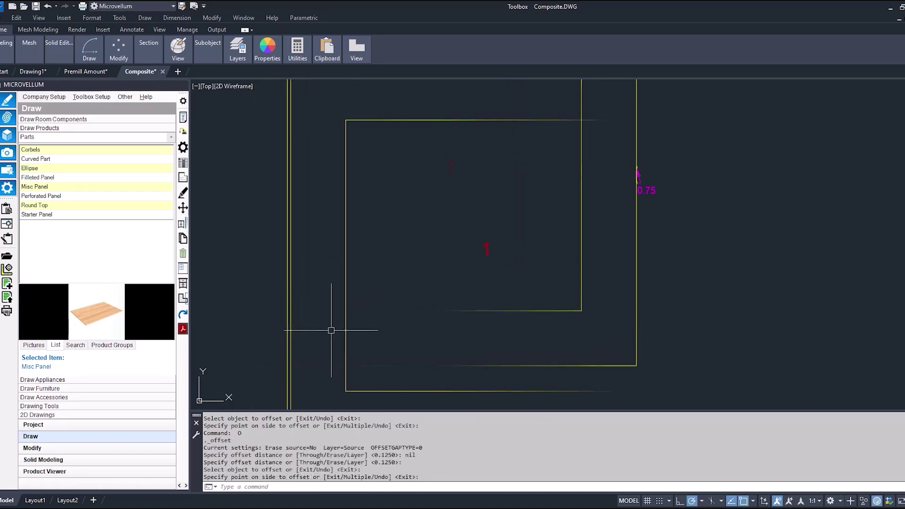
- Offset the outline by 0.125 to mark the finished part
click(348, 321)
click(323, 334)
key(Return)
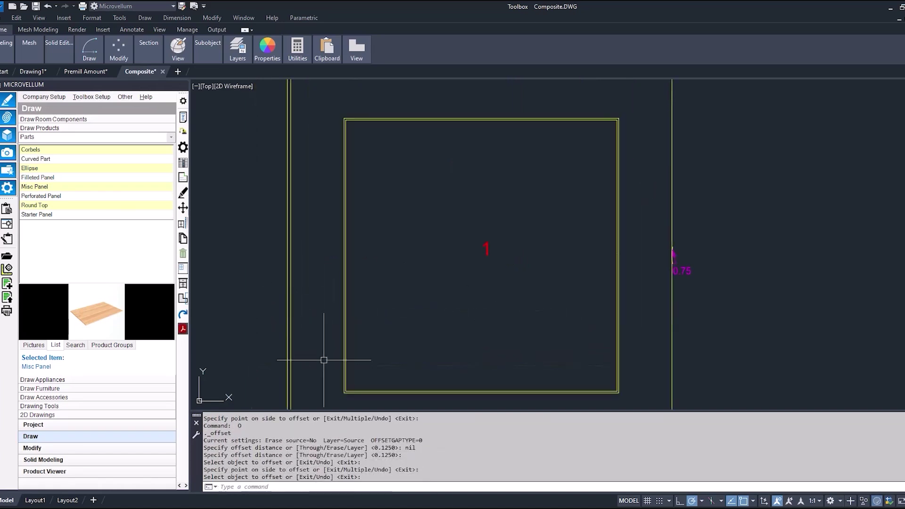
middle_drag(328, 370, 317, 349)
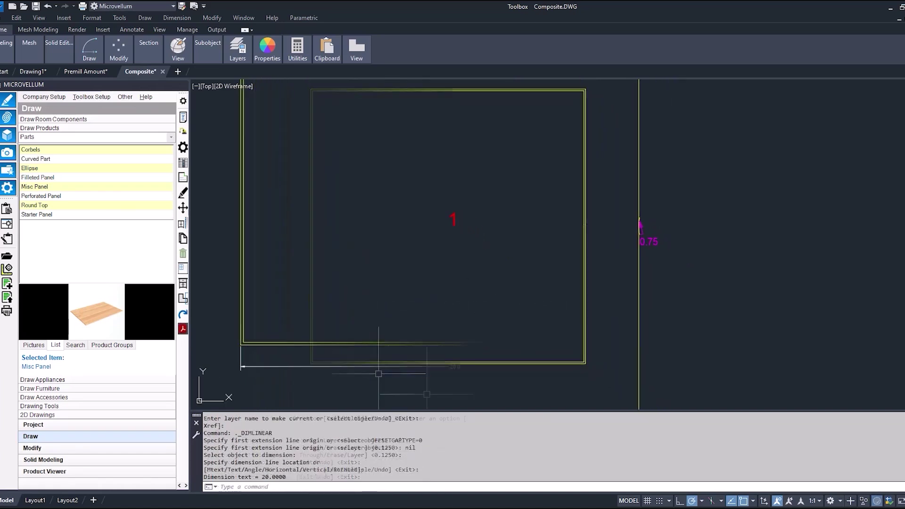
scroll(401, 382, up, 2)
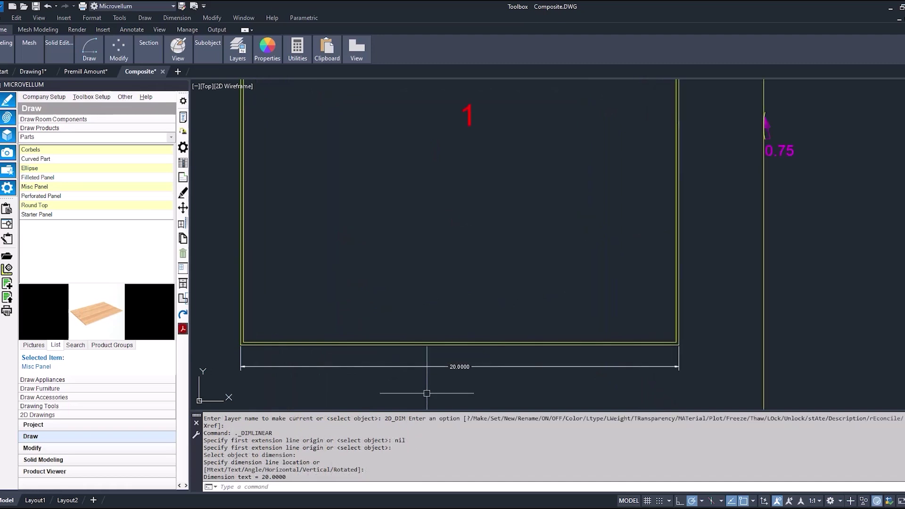
scroll(426, 392, down, 4)
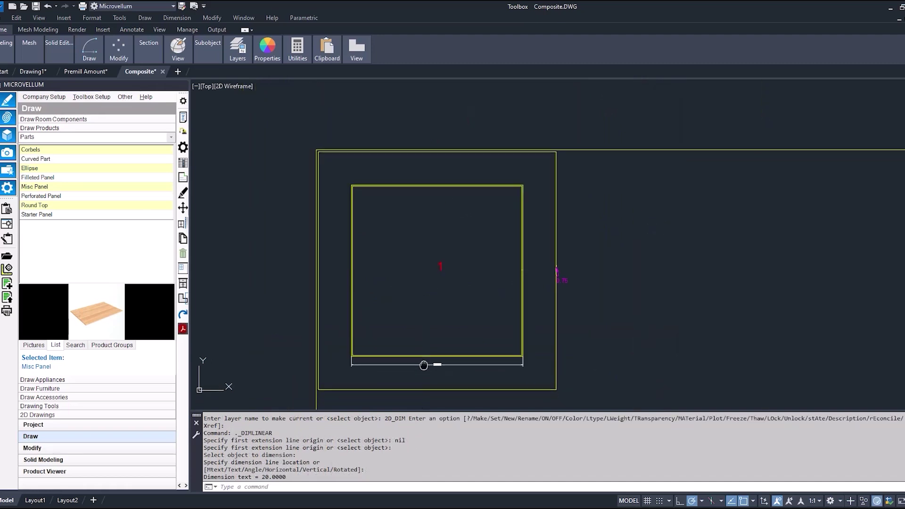